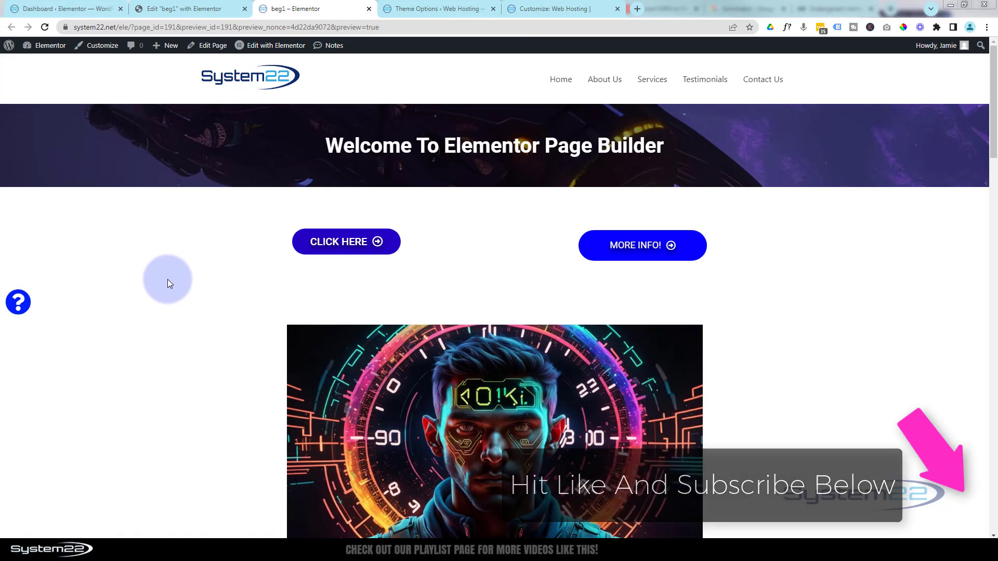
# Step: In the preview, test that the floating question icon jumps to #faq, then scroll back to the top
pyautogui.scroll(-7, 165, 279)
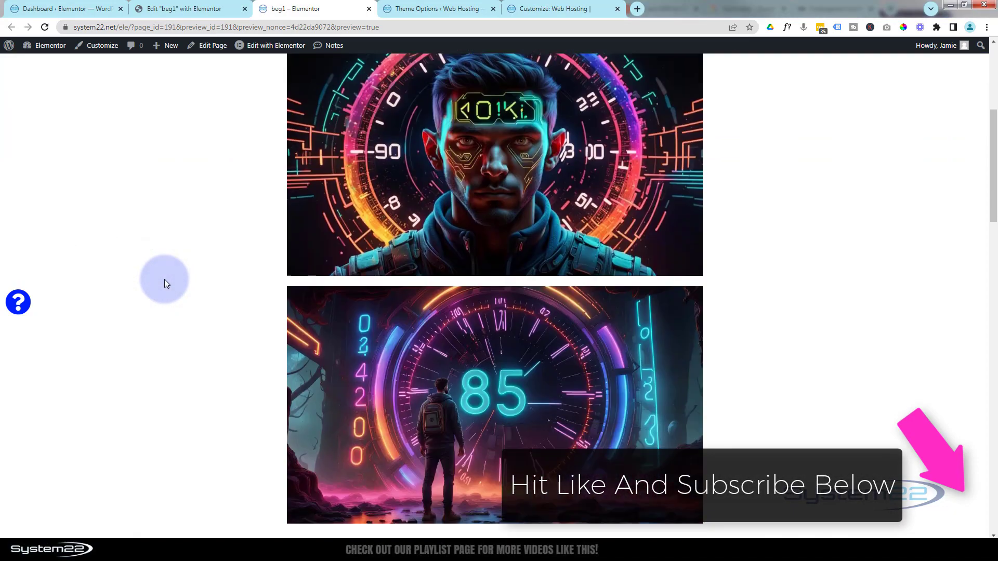
pyautogui.scroll(7, 165, 280)
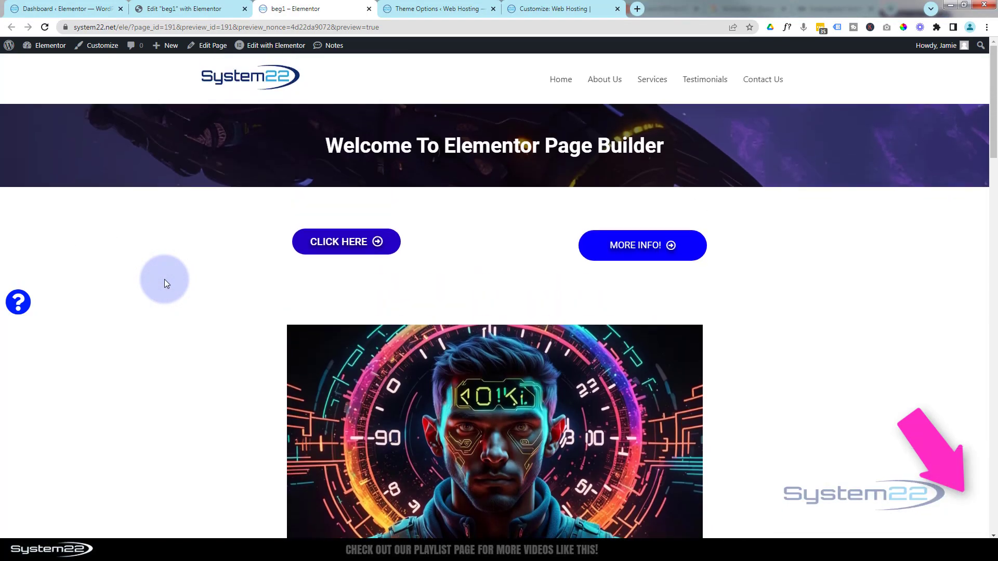
pyautogui.scroll(-3, 164, 279)
pyautogui.scroll(-2, 164, 284)
pyautogui.scroll(5, 165, 283)
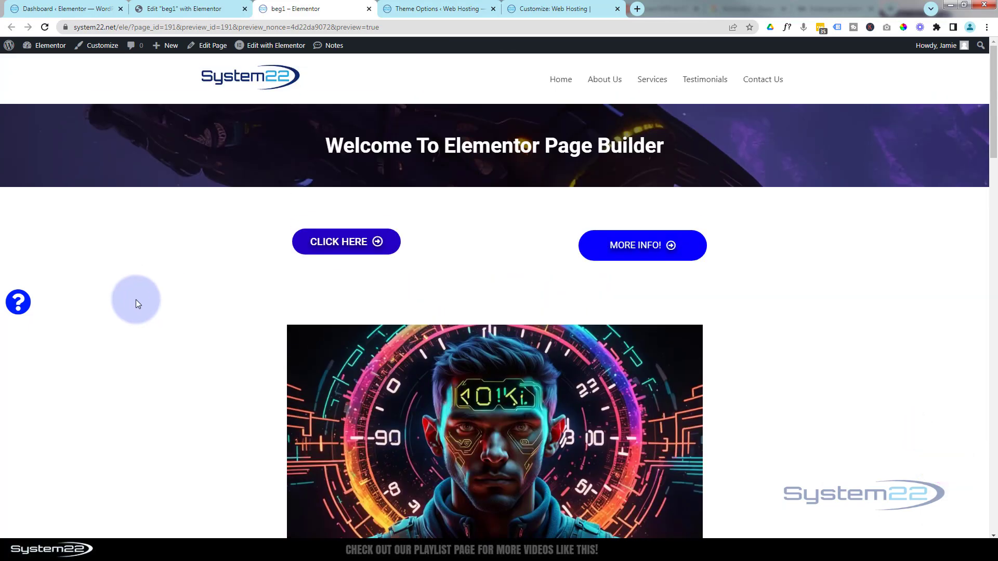
pyautogui.click(18, 304)
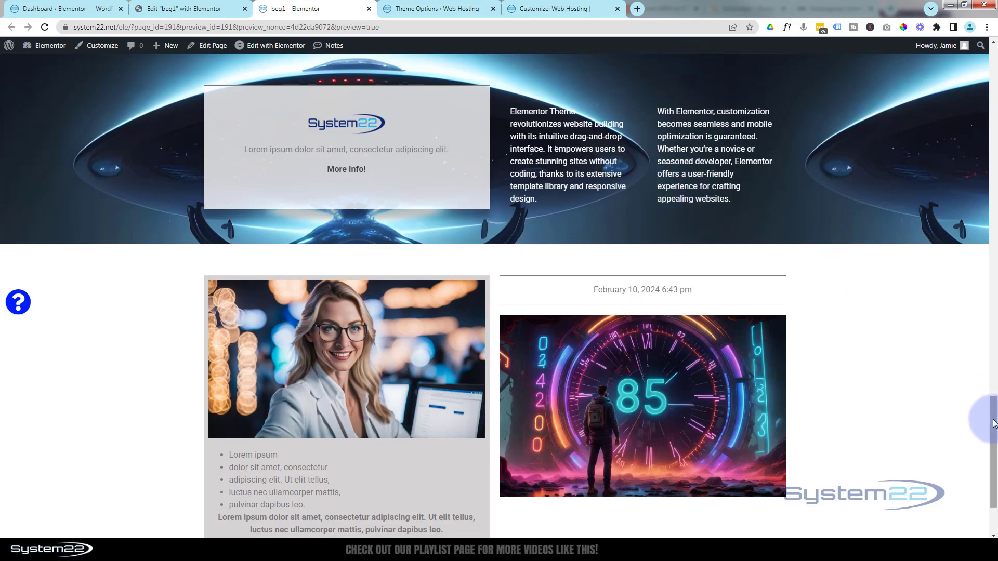
pyautogui.moveTo(994, 424); pyautogui.dragTo(982, 44)
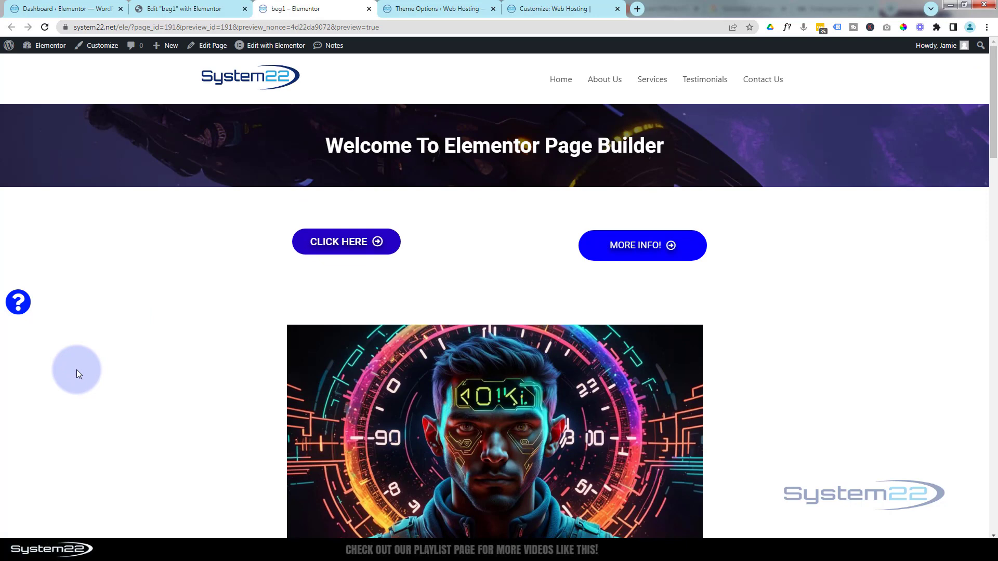
# Step: In the beg1 editor, delete the floating question icon widget and scroll through the canvas
pyautogui.click(199, 10)
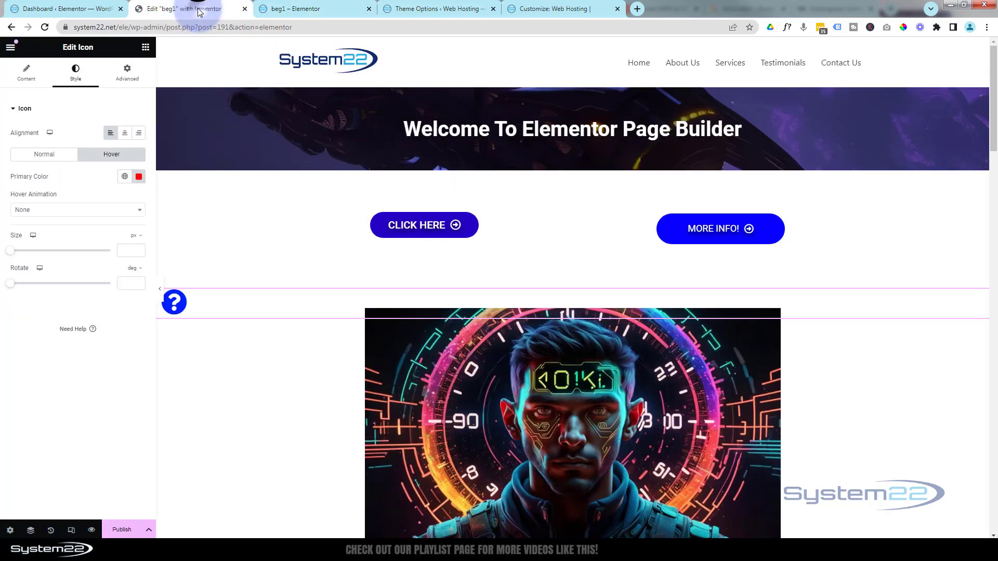
pyautogui.rightClick(176, 311)
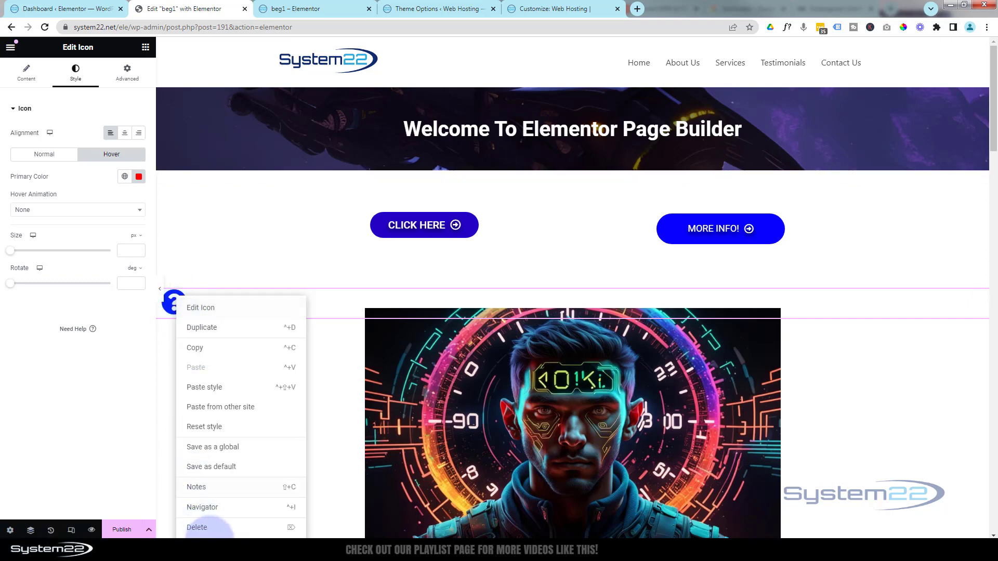
pyautogui.click(210, 528)
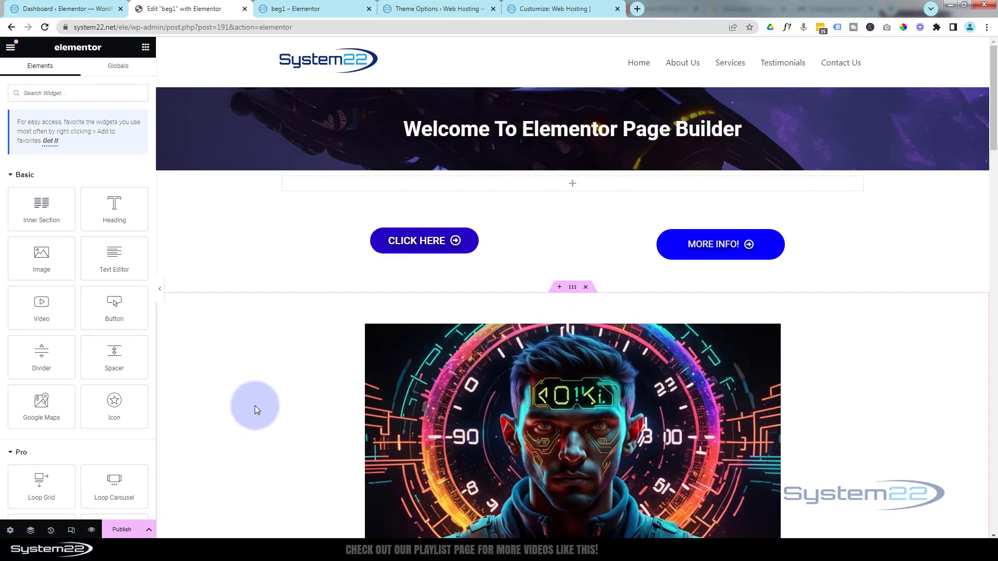
pyautogui.scroll(-7, 276, 392)
pyautogui.scroll(-8, 276, 393)
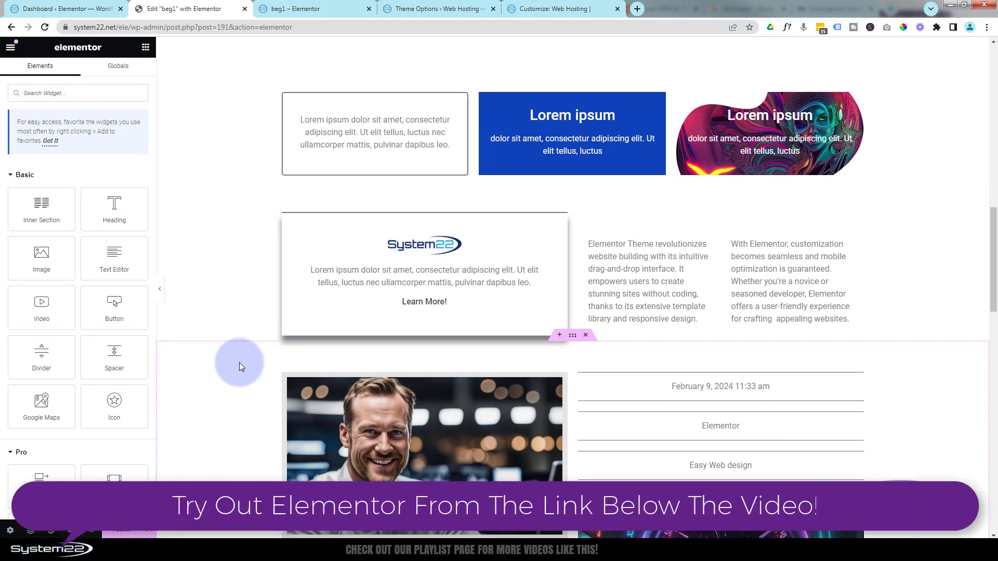
pyautogui.scroll(-7, 239, 367)
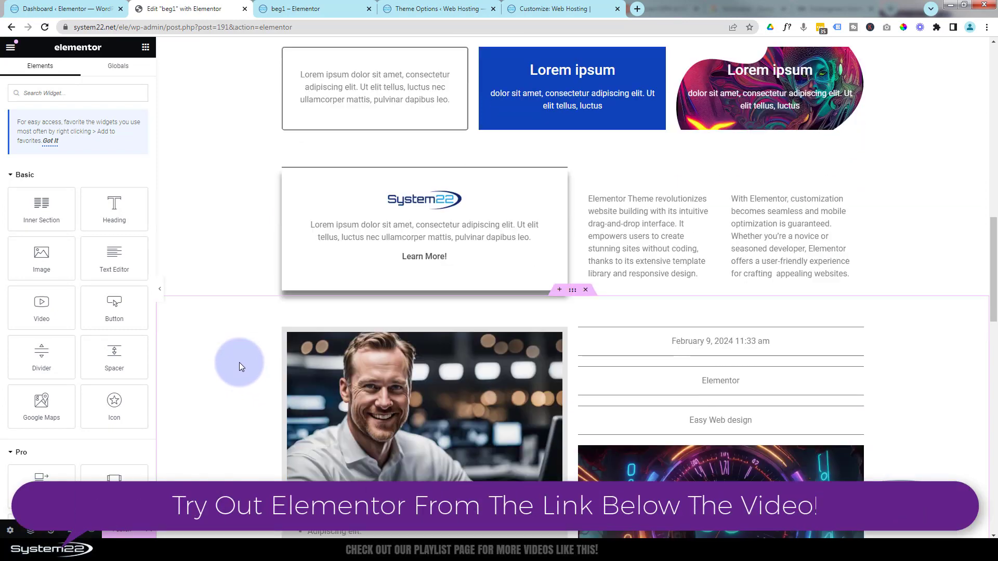
pyautogui.scroll(-10, 239, 363)
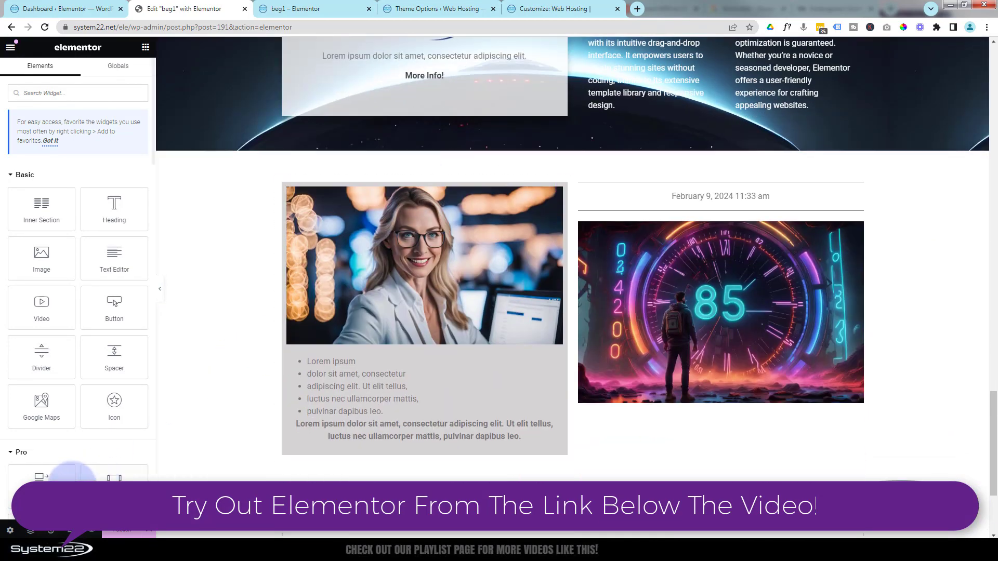
pyautogui.scroll(-3, 214, 416)
pyautogui.scroll(5, 213, 415)
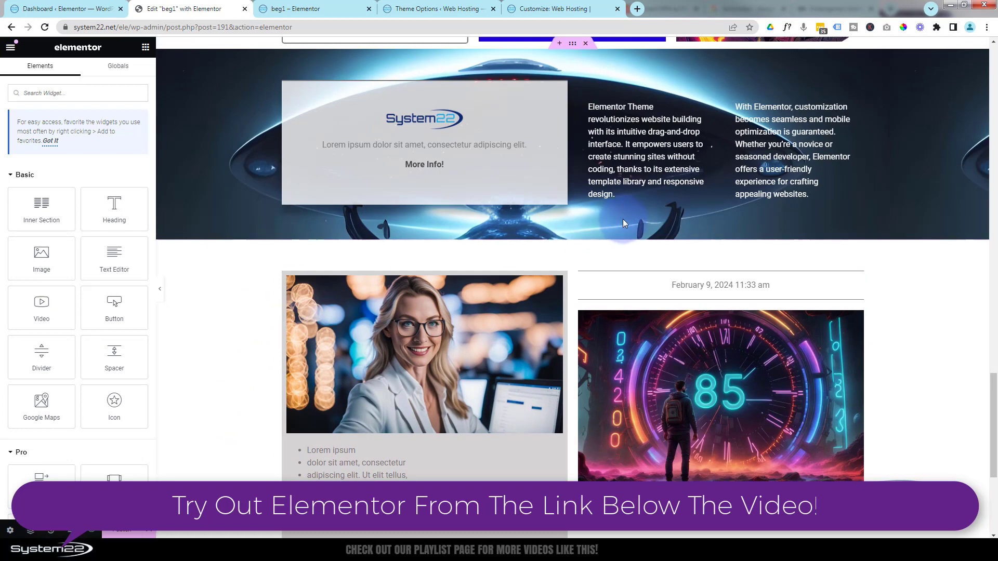
# Step: Give the portrait-and-clock section a Classic background of dark blue #0E036B
pyautogui.click(572, 235)
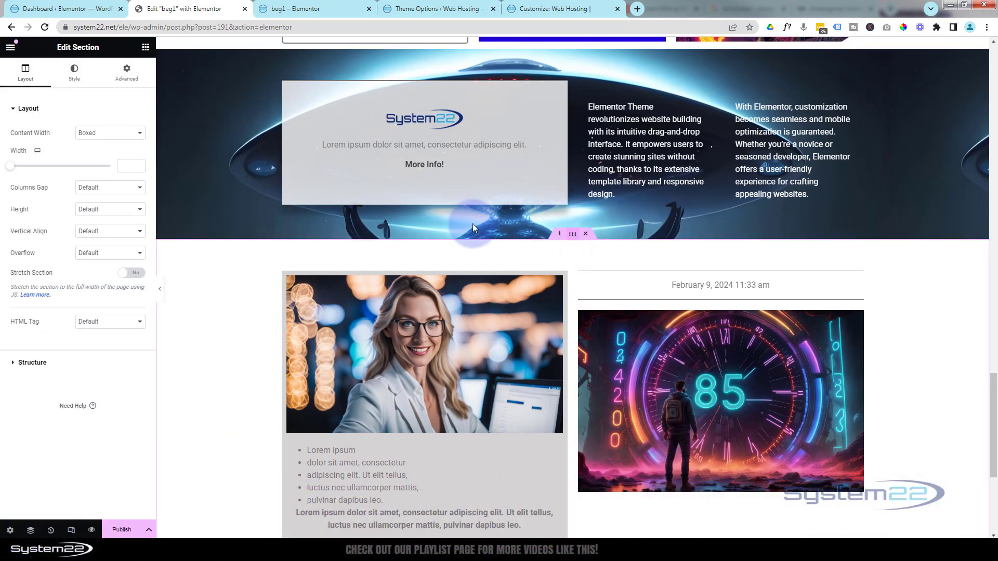
pyautogui.click(74, 73)
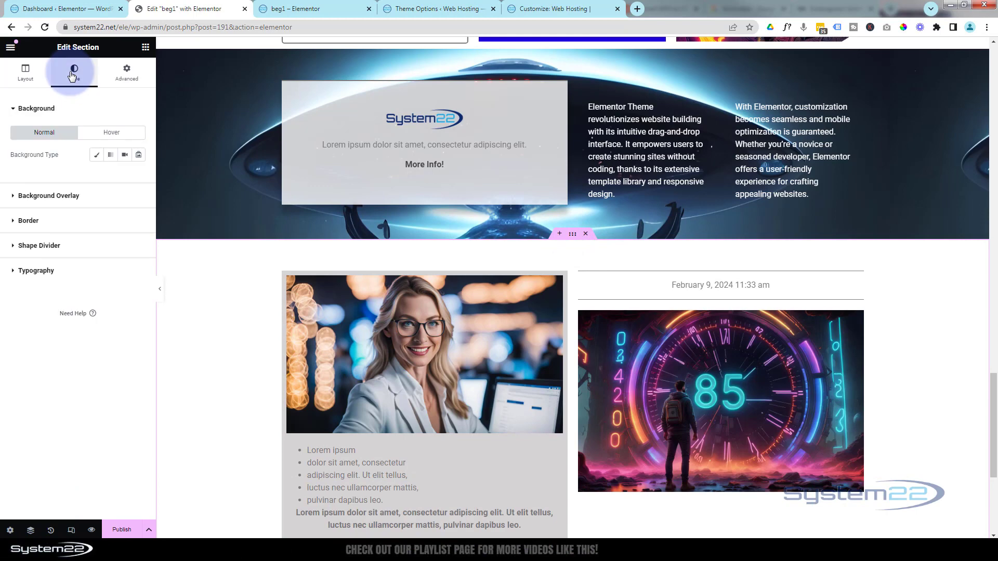
pyautogui.click(96, 156)
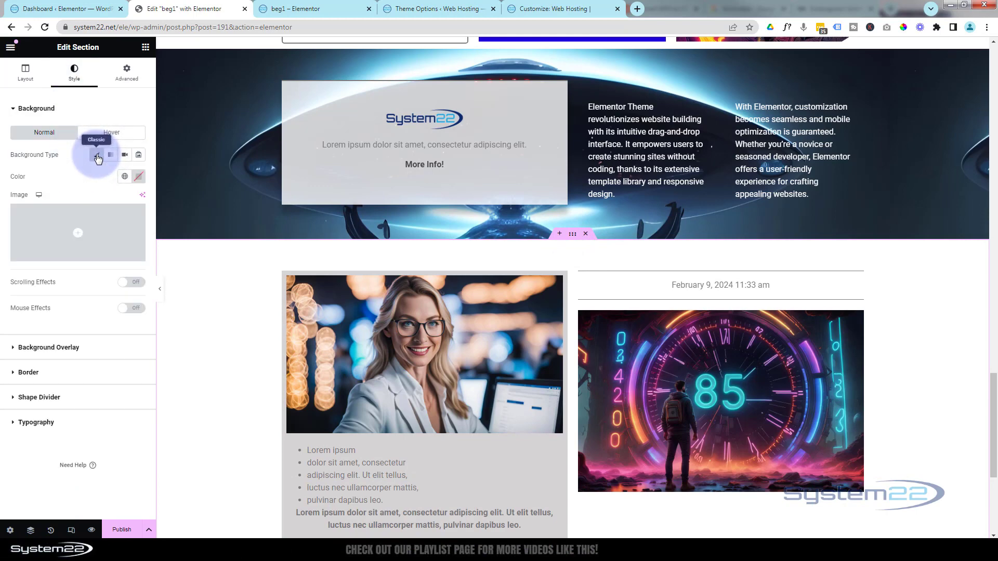
pyautogui.click(139, 178)
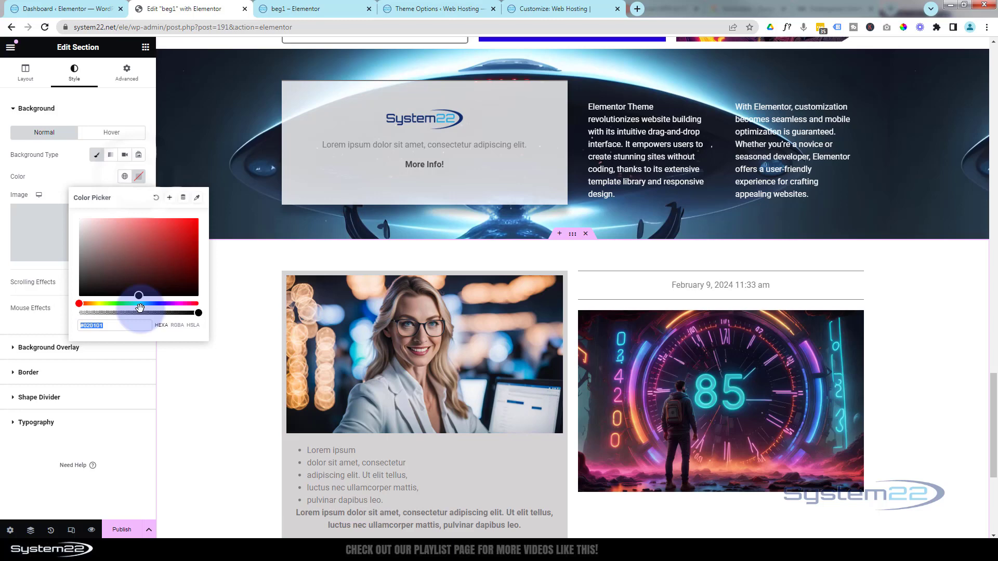
pyautogui.click(159, 304)
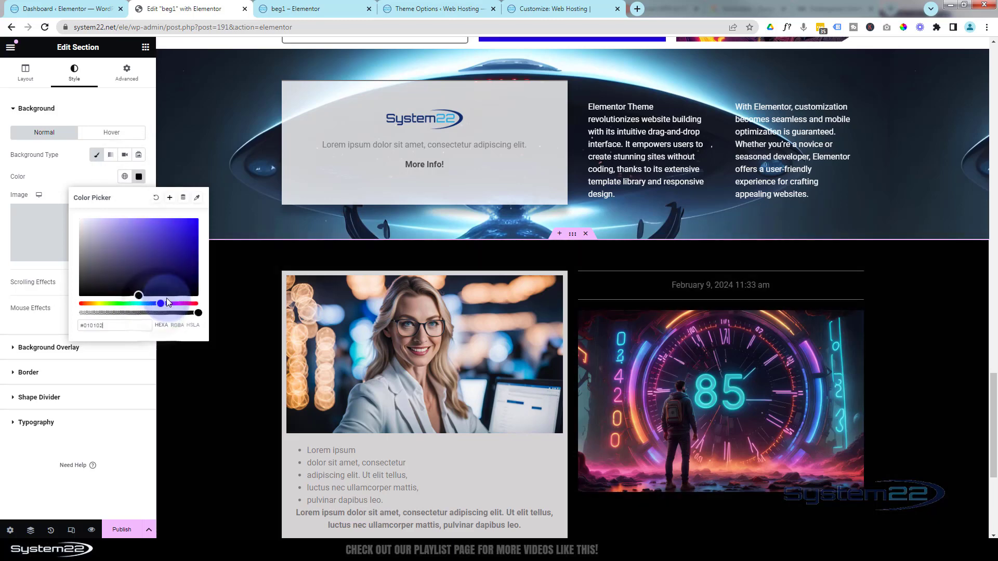
pyautogui.moveTo(194, 229); pyautogui.dragTo(195, 264)
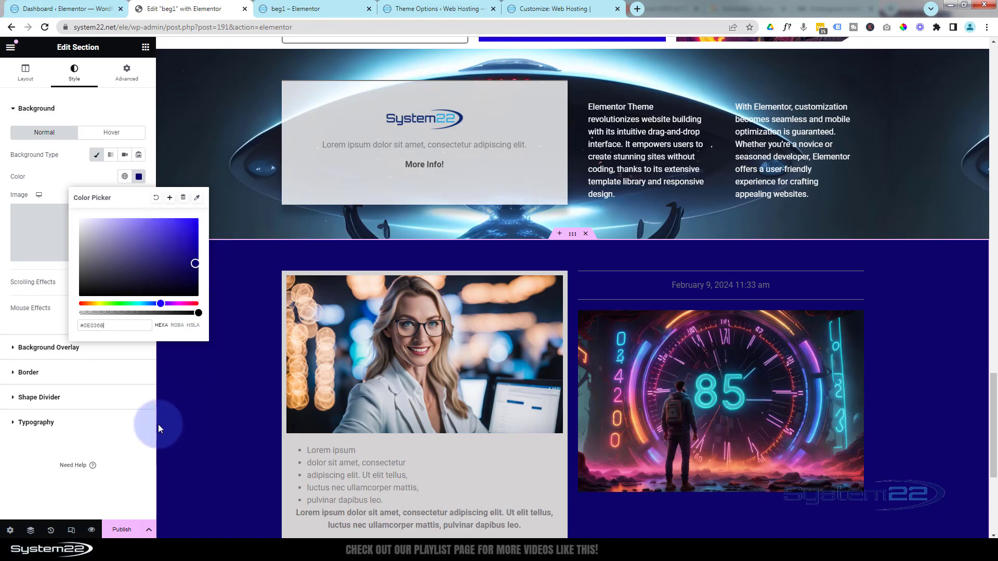
pyautogui.click(111, 440)
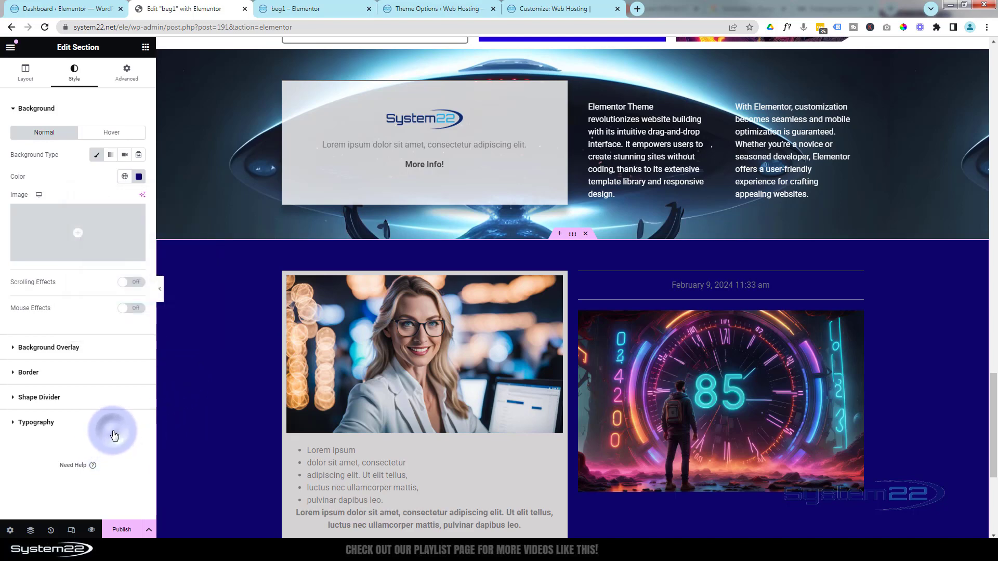
pyautogui.click(112, 431)
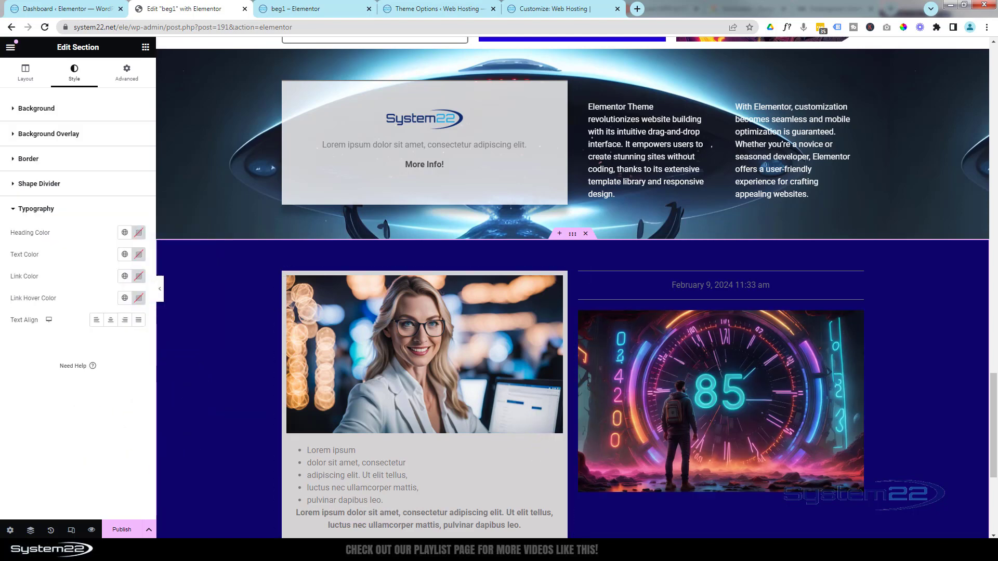
# Step: Drag an Icon widget into the column directly beneath the CLICK HERE button
pyautogui.scroll(4, 877, 375)
pyautogui.scroll(10, 878, 376)
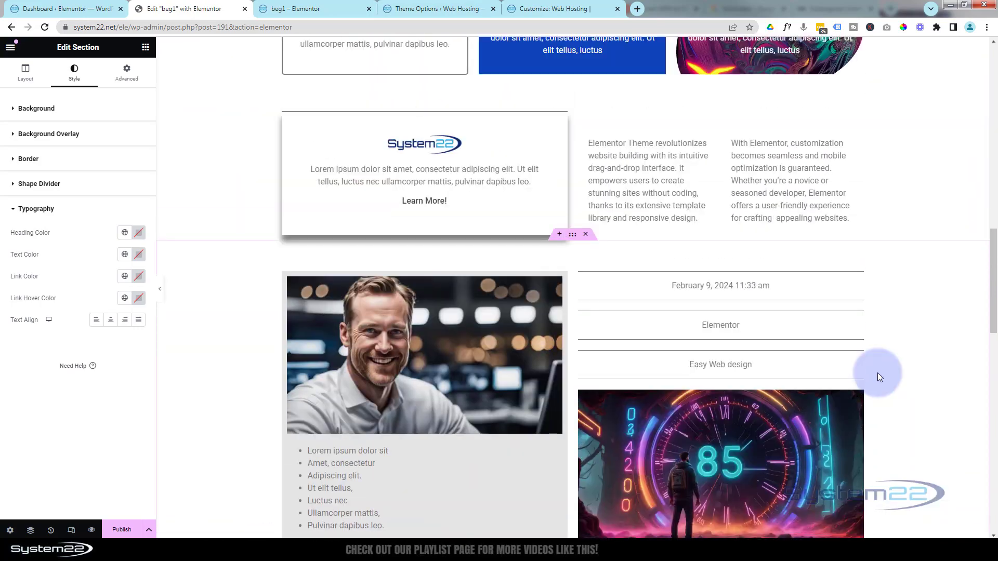
pyautogui.scroll(5, 878, 373)
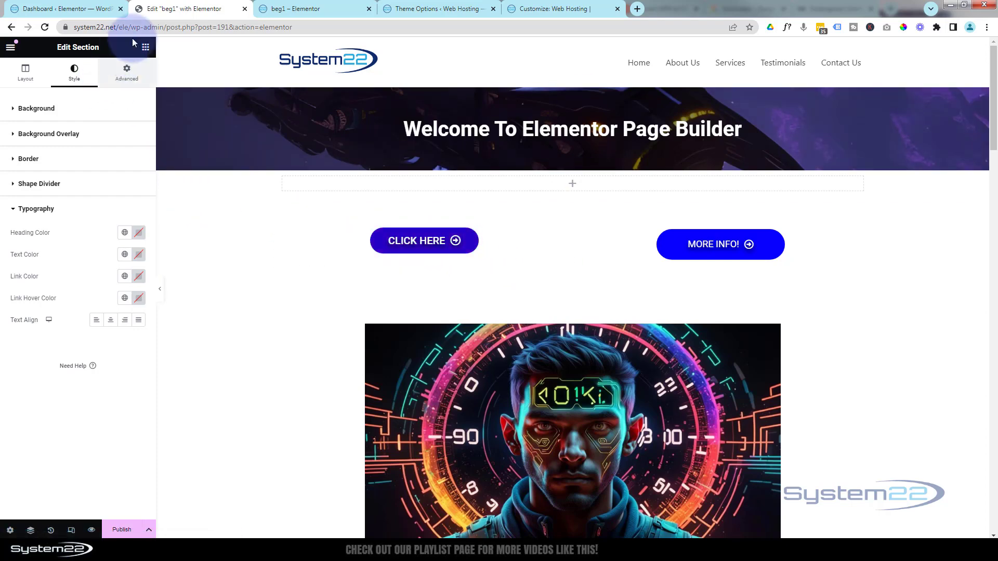
pyautogui.click(145, 48)
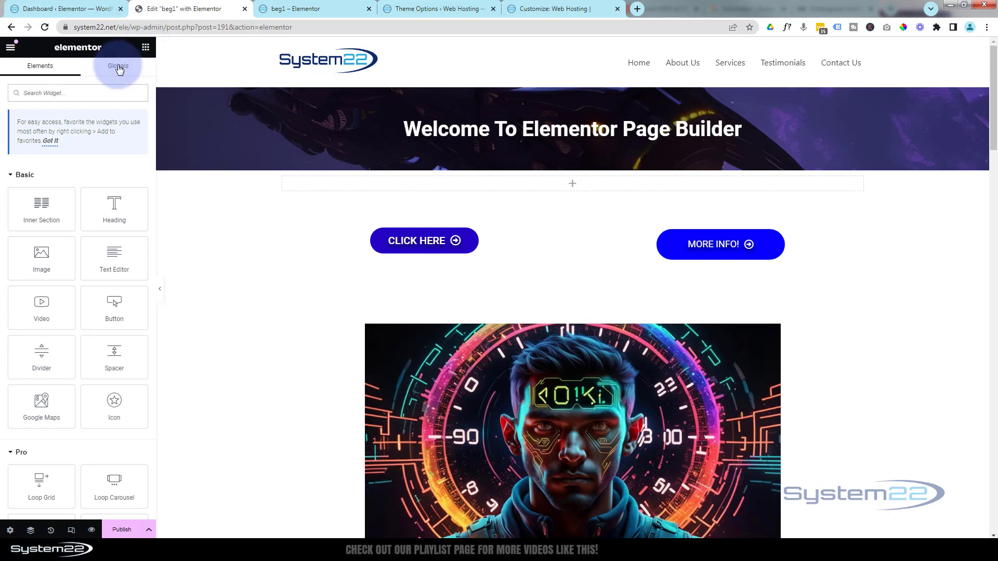
pyautogui.moveTo(124, 410); pyautogui.dragTo(430, 260)
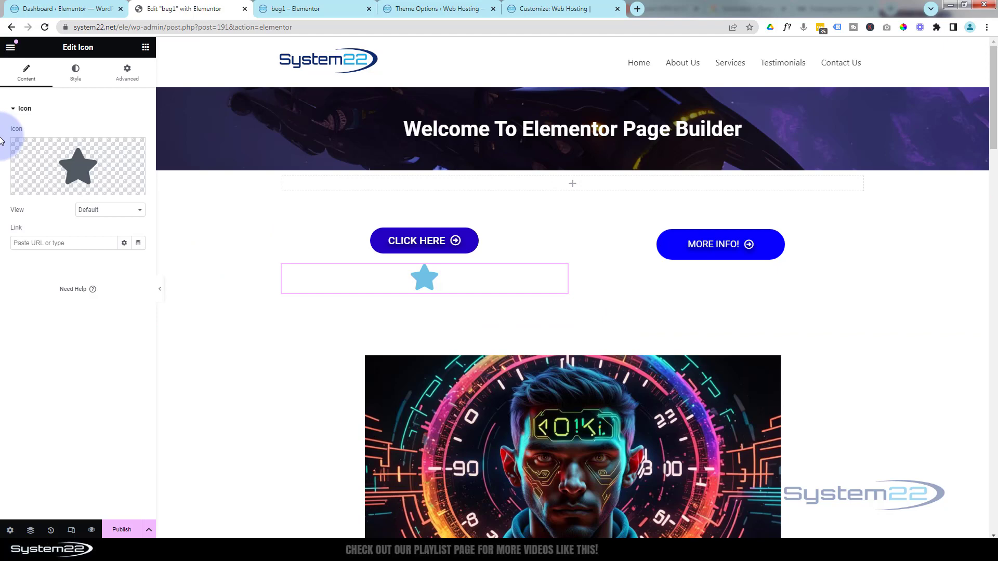
pyautogui.moveTo(77, 165)
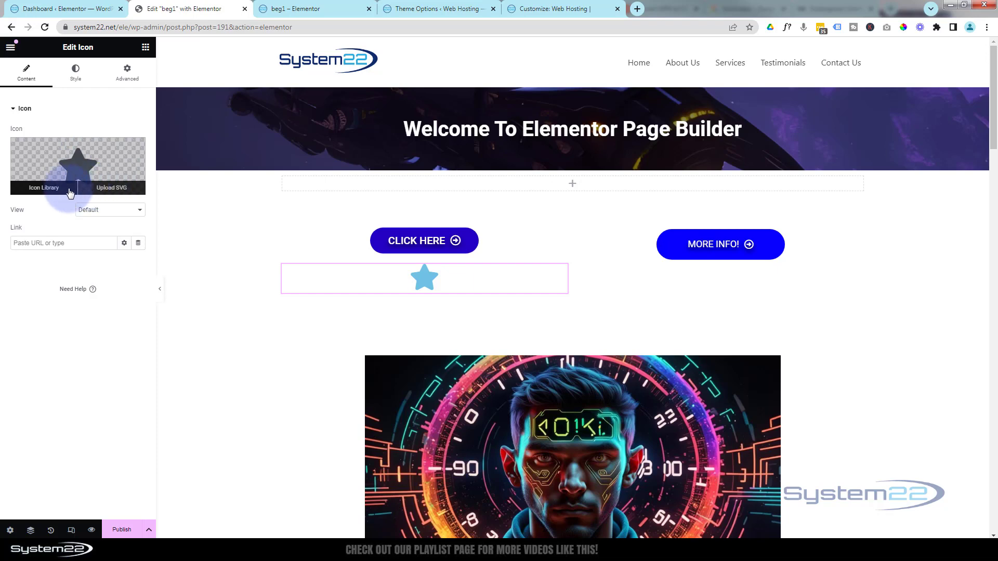
# Step: Swap the star for the solid 'question' icon from the Icon Library
pyautogui.click(53, 195)
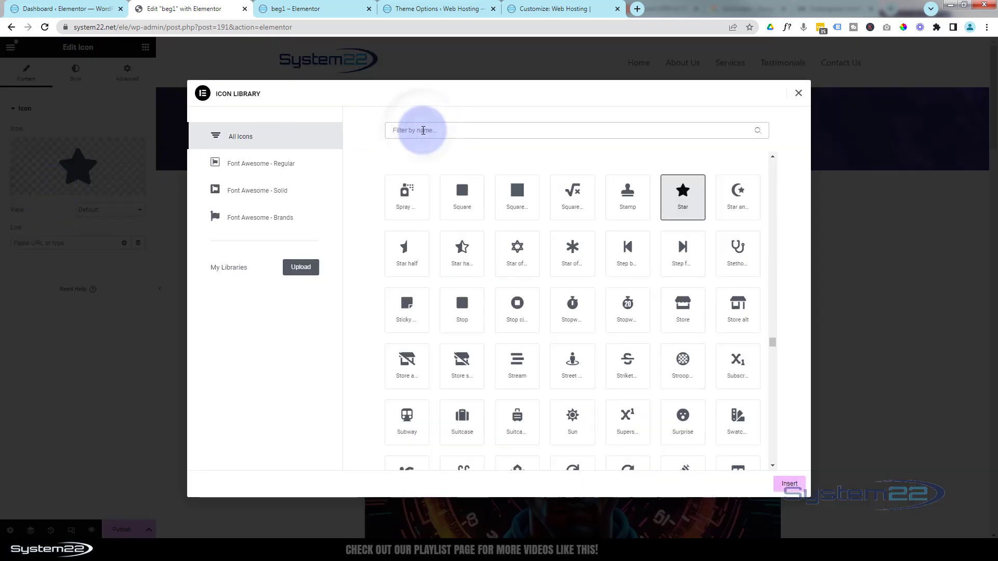
pyautogui.write('question')
pyautogui.click(524, 195)
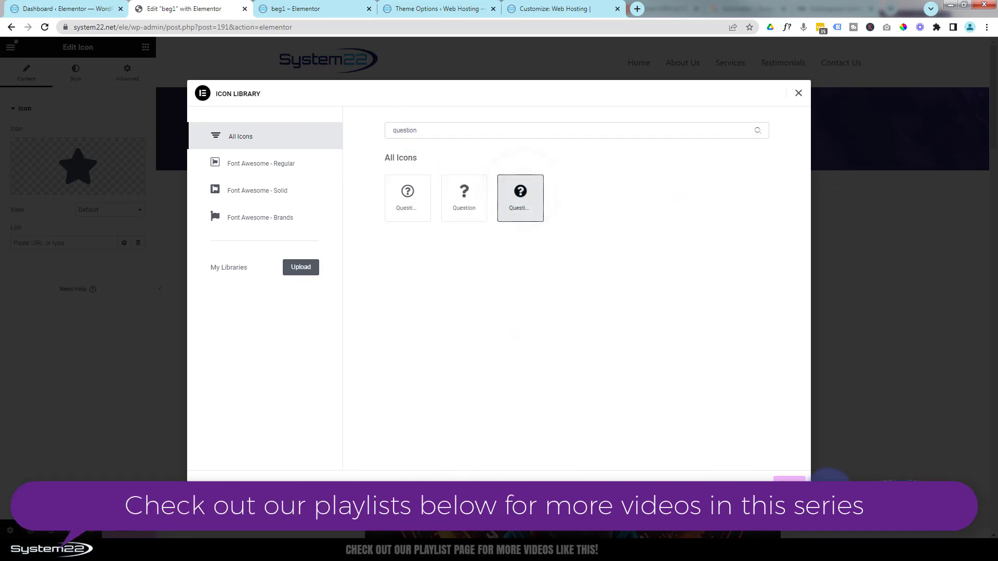
pyautogui.click(789, 480)
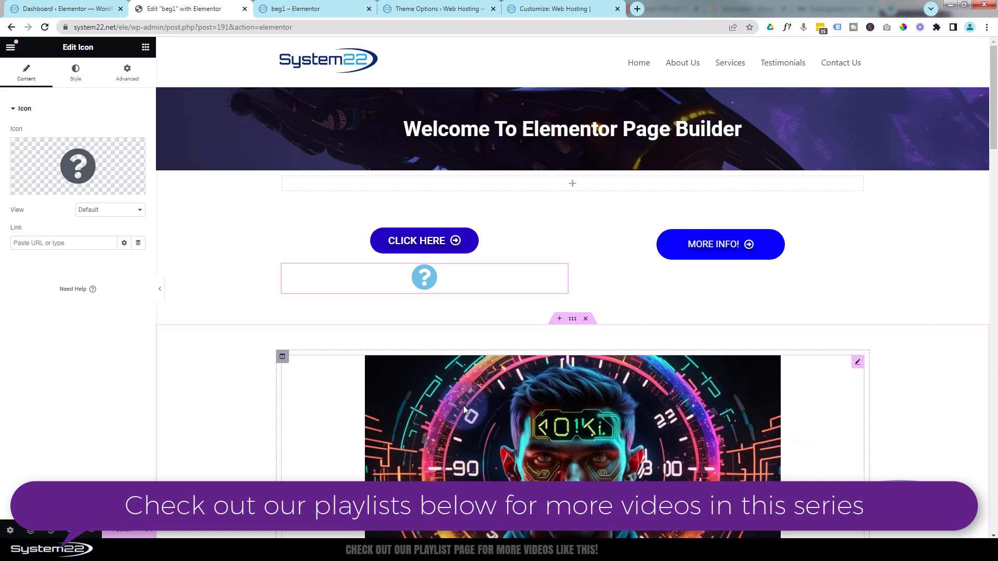
pyautogui.click(445, 279)
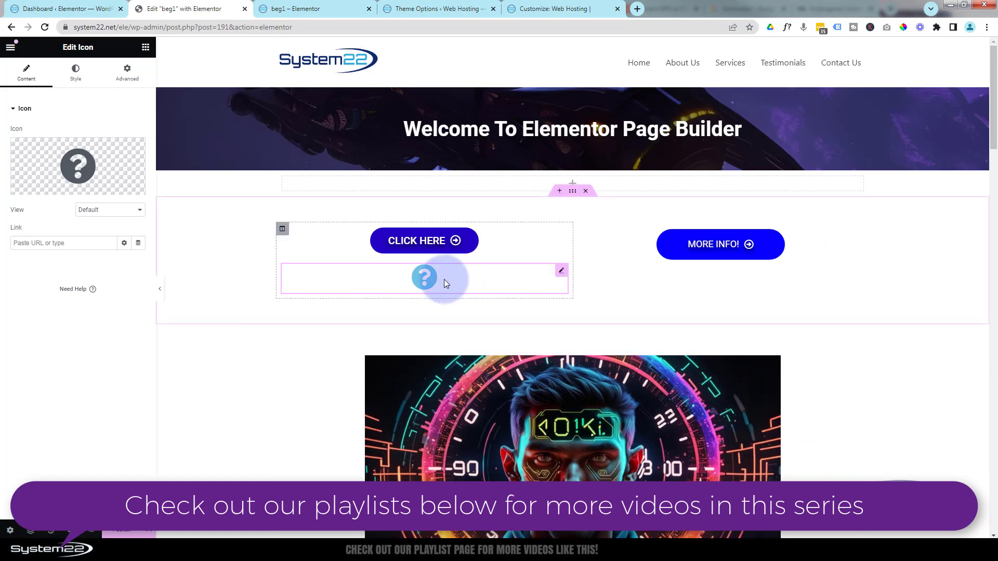
# Step: Set the question icon's primary colour to vivid blue #0E00FF
pyautogui.click(80, 82)
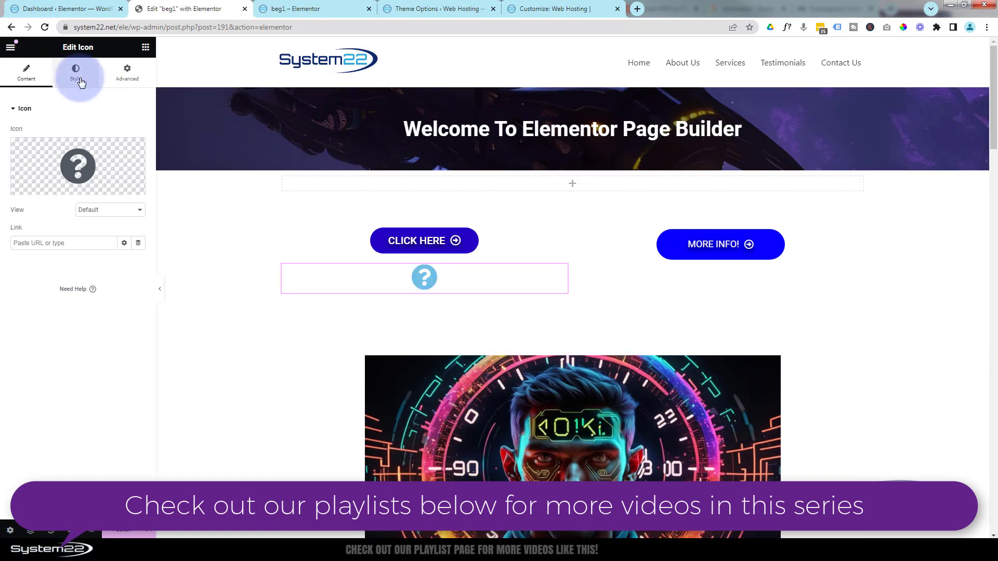
pyautogui.click(78, 80)
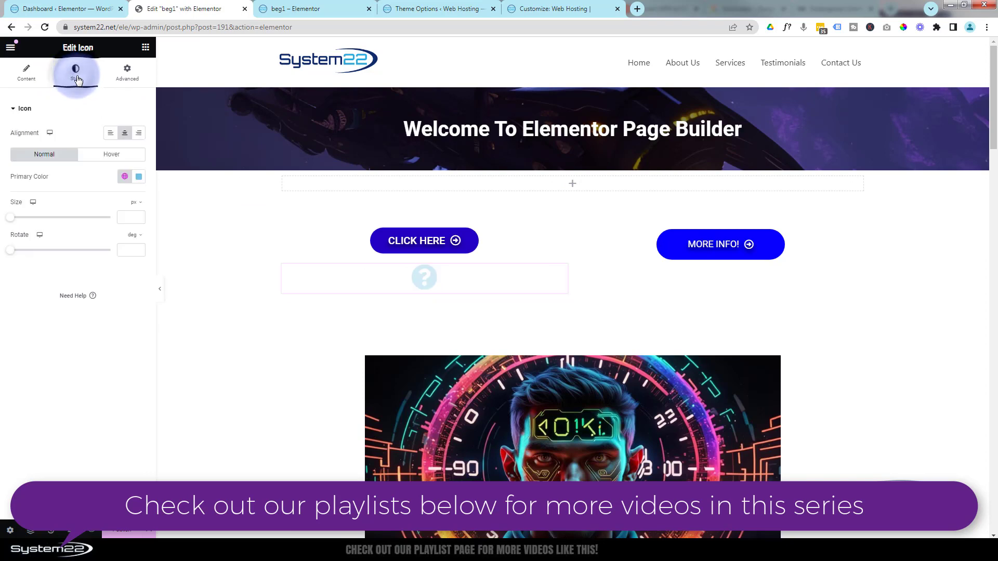
pyautogui.click(138, 177)
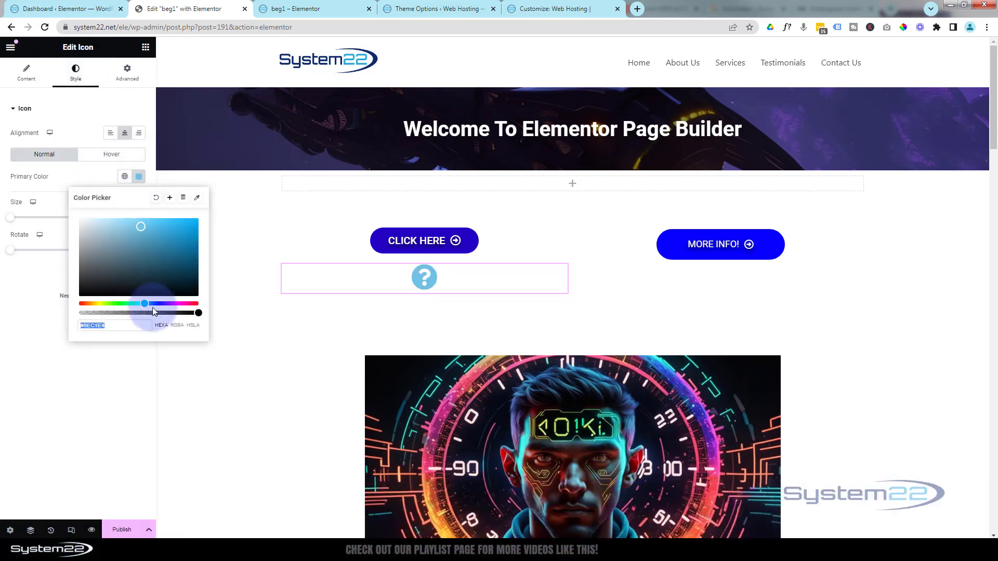
pyautogui.moveTo(145, 304); pyautogui.dragTo(160, 304)
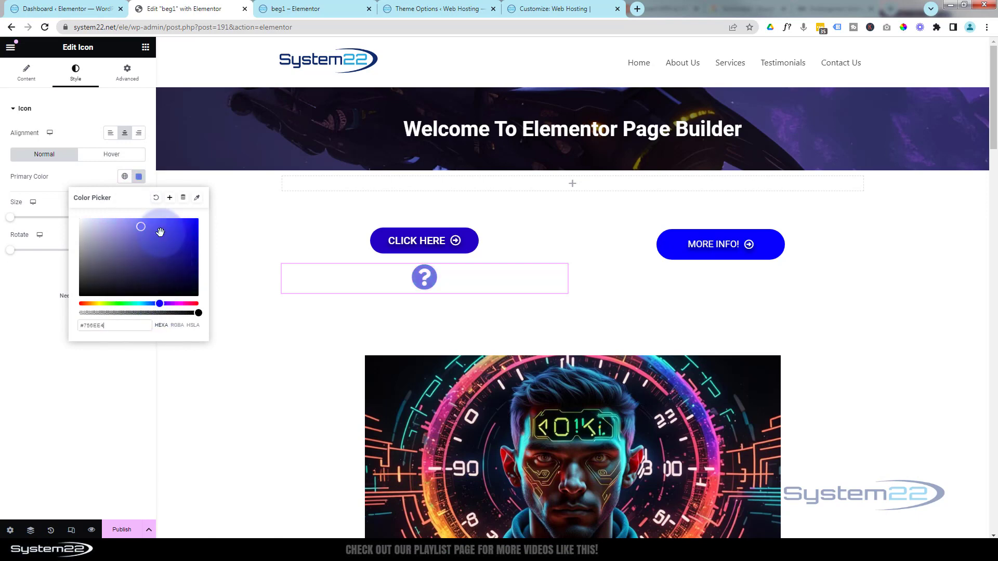
pyautogui.moveTo(137, 229); pyautogui.dragTo(201, 217)
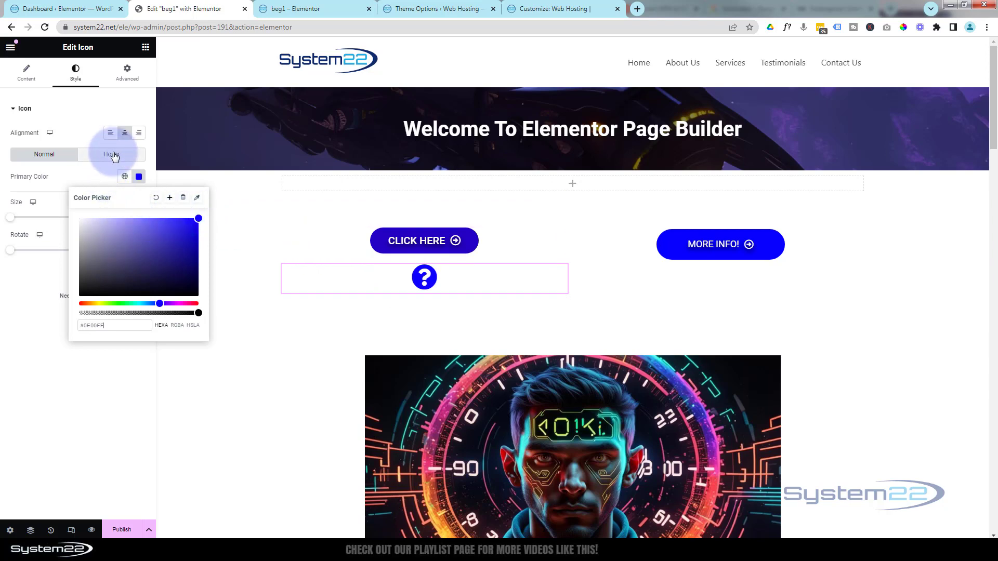
# Step: Give the icon a red #F80000 hover colour and a size of 50 px
pyautogui.click(113, 155)
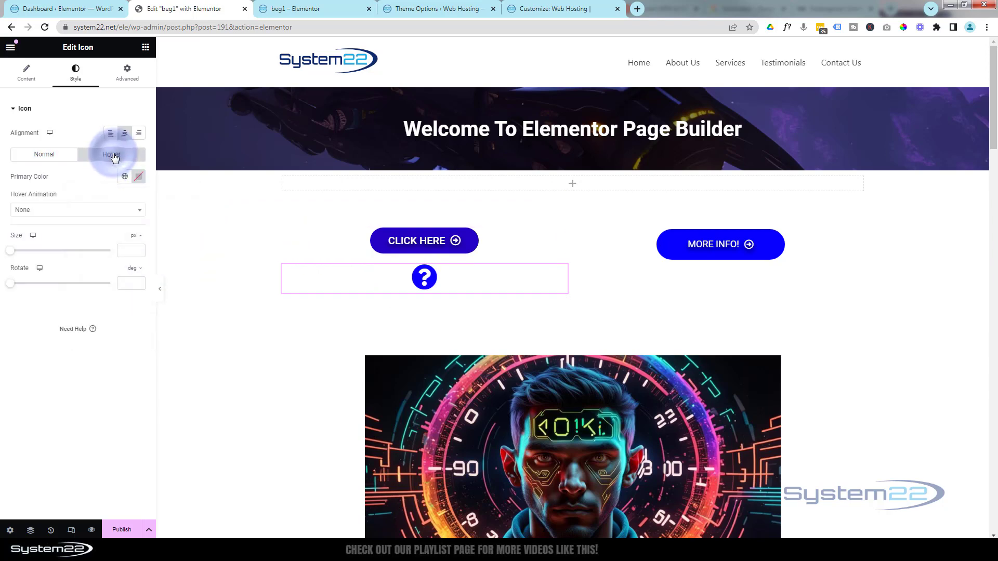
pyautogui.click(138, 177)
pyautogui.moveTo(183, 228); pyautogui.dragTo(199, 220)
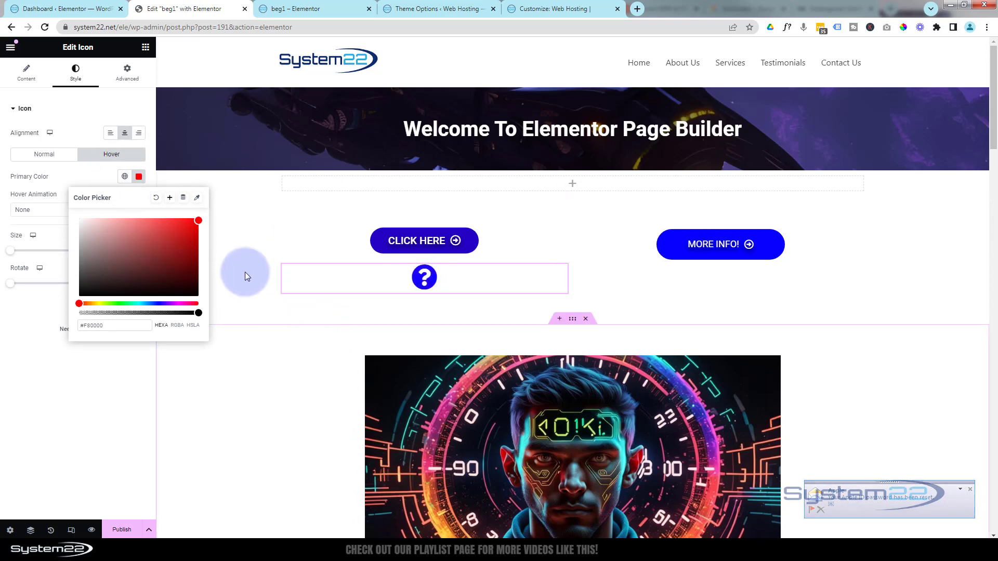
pyautogui.click(75, 172)
pyautogui.click(12, 250)
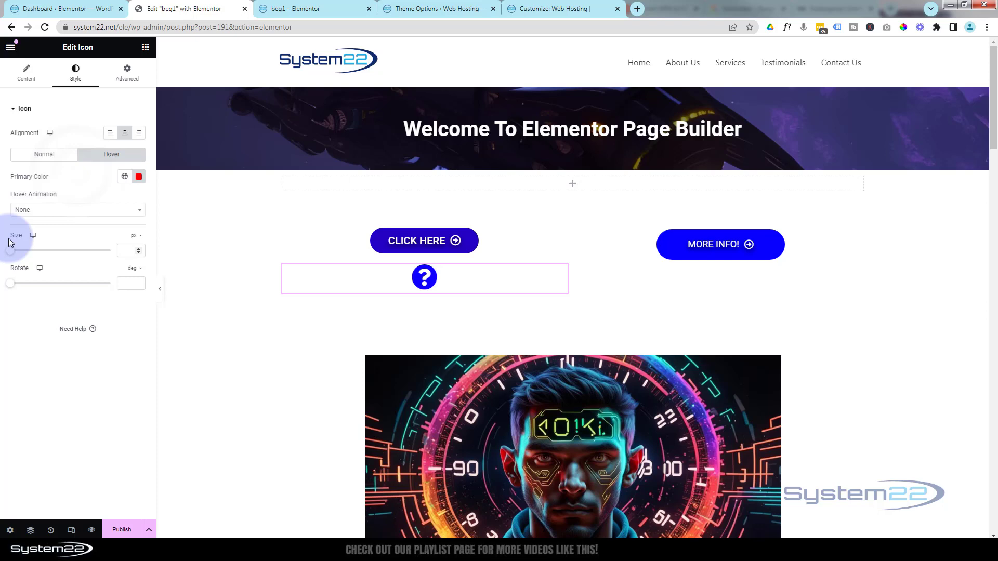
pyautogui.moveTo(13, 256); pyautogui.dragTo(29, 252)
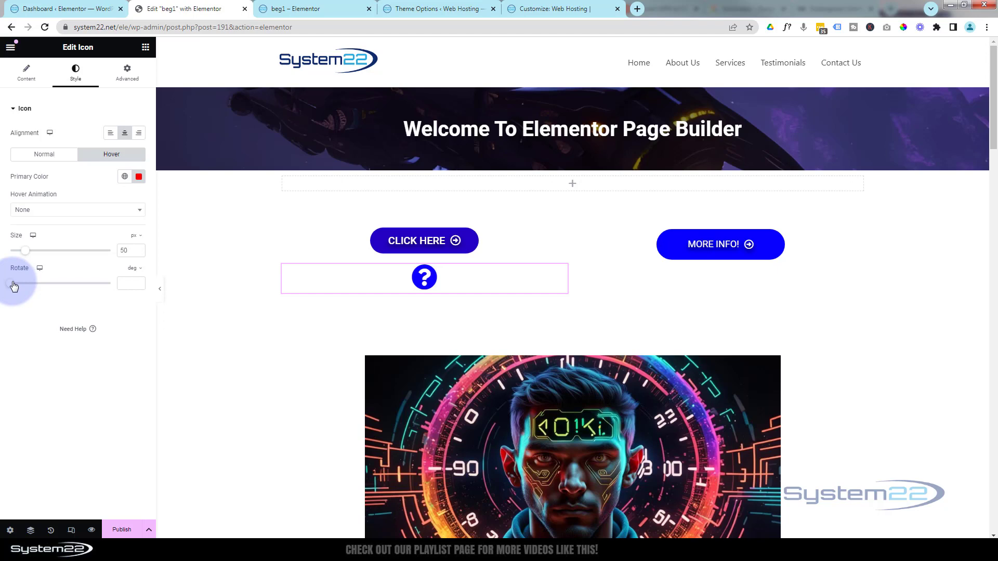
# Step: Set the question-mark icon's Position to Fixed under Advanced
pyautogui.click(128, 75)
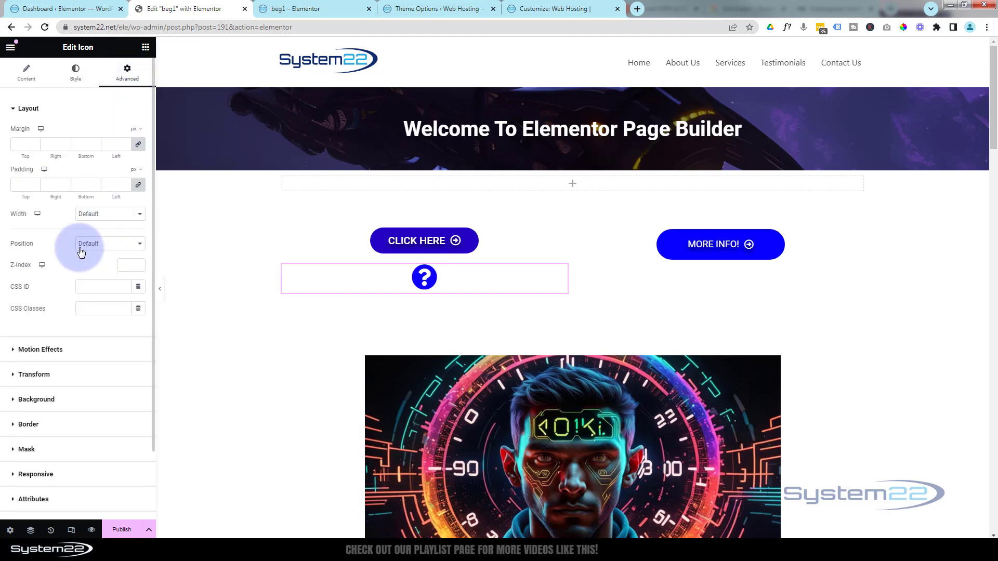
pyautogui.click(116, 244)
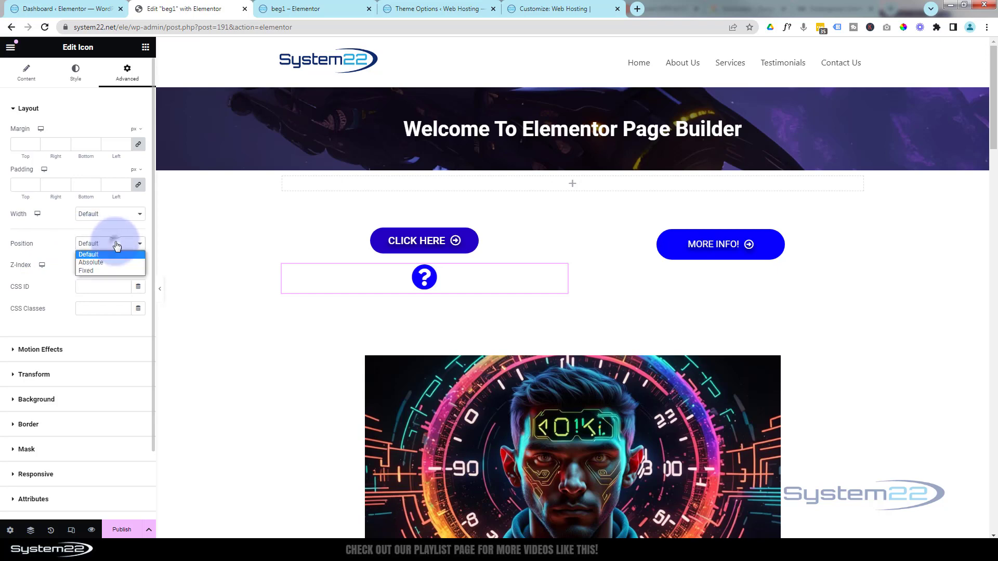
pyautogui.click(96, 269)
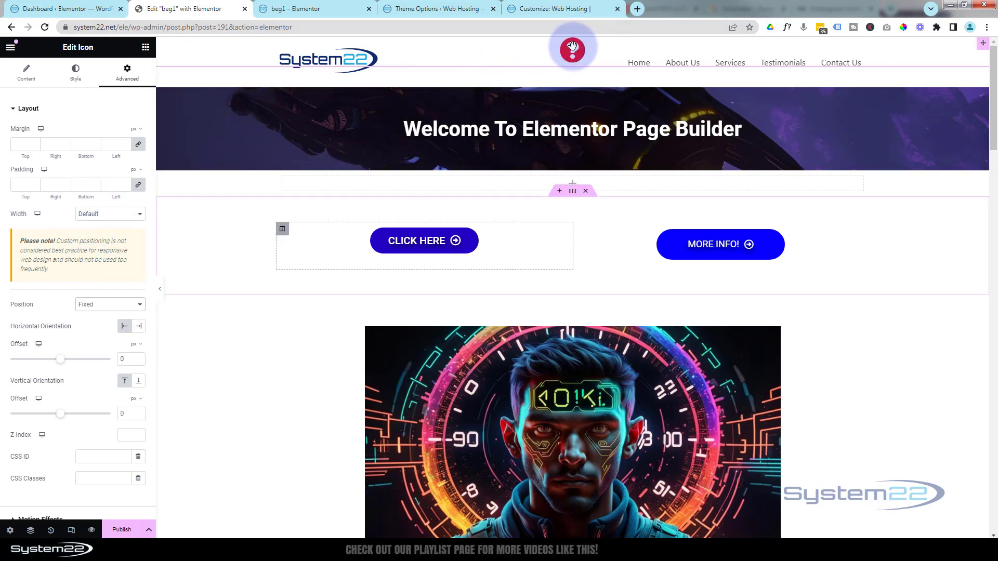
pyautogui.click(75, 72)
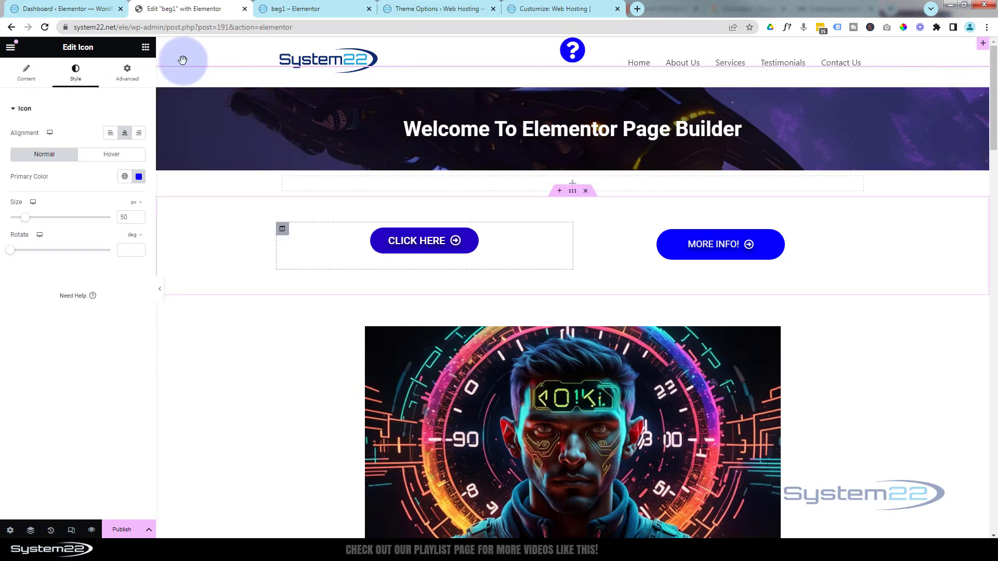
# Step: Align the icon left and set its vertical offset to 50 vh
pyautogui.click(110, 133)
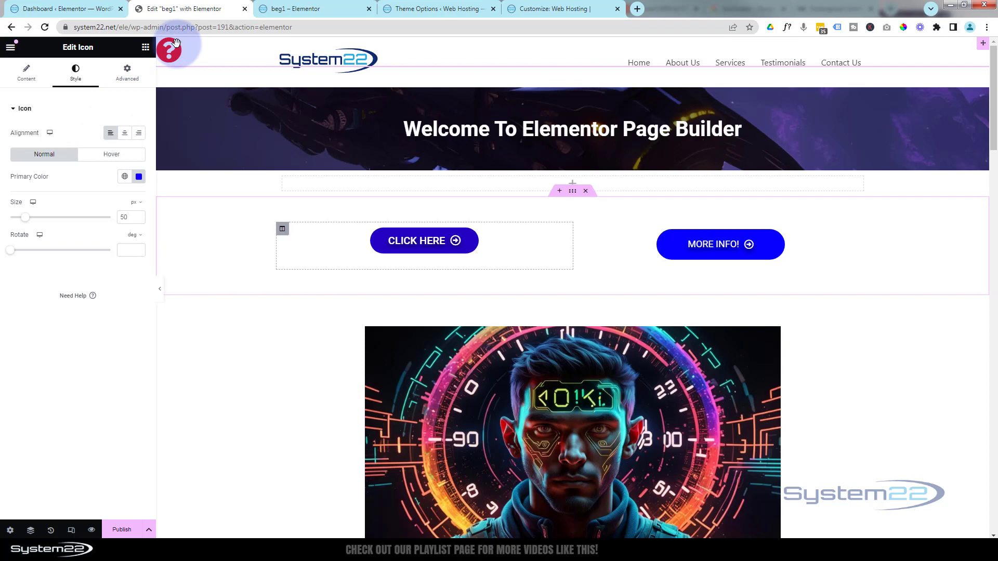
pyautogui.click(121, 77)
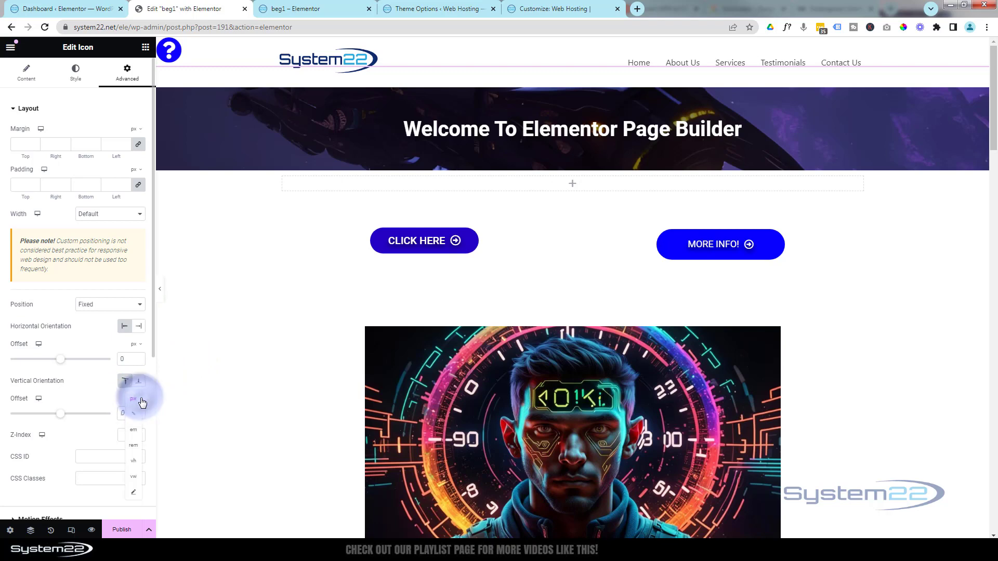
pyautogui.click(141, 401)
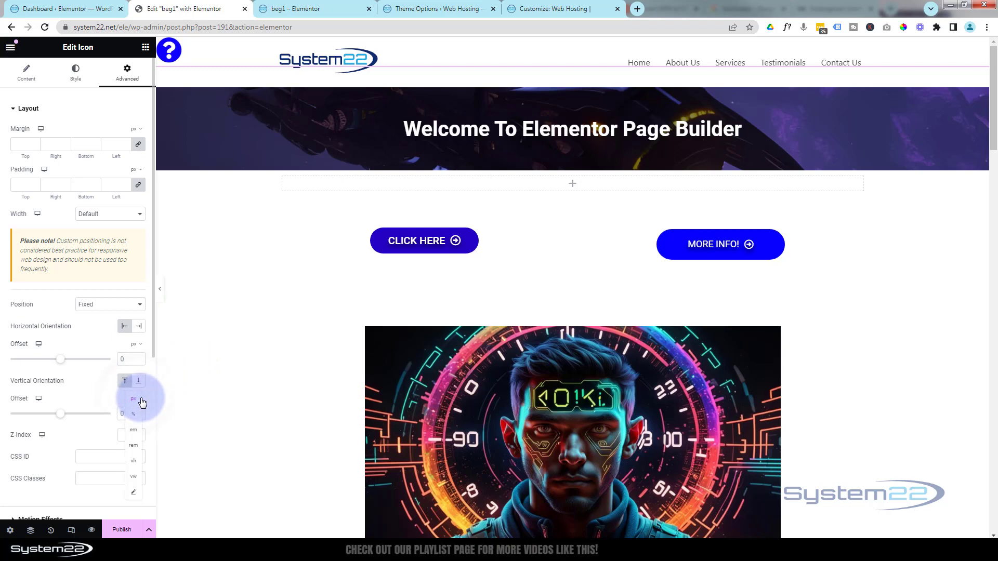
pyautogui.click(134, 462)
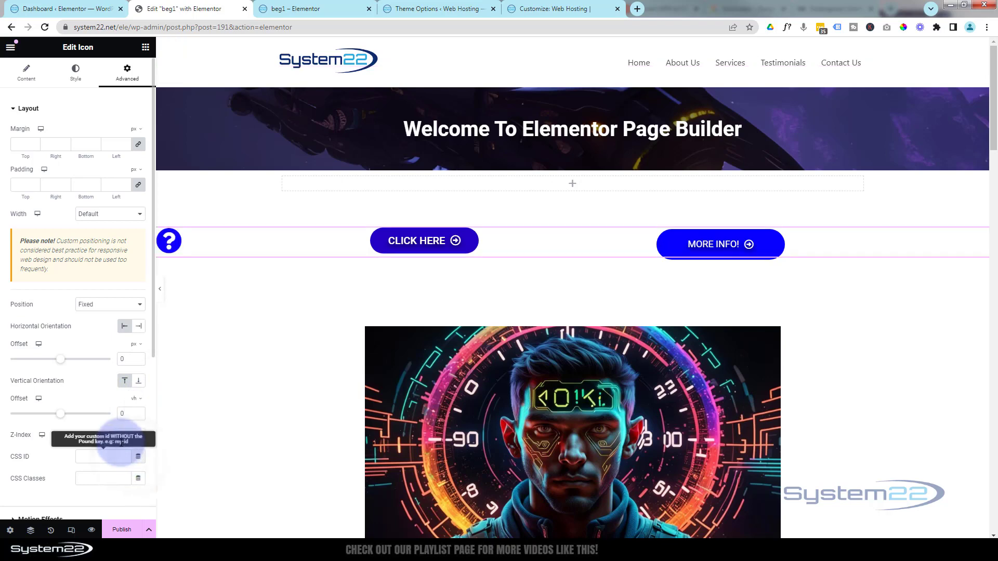
pyautogui.click(125, 413)
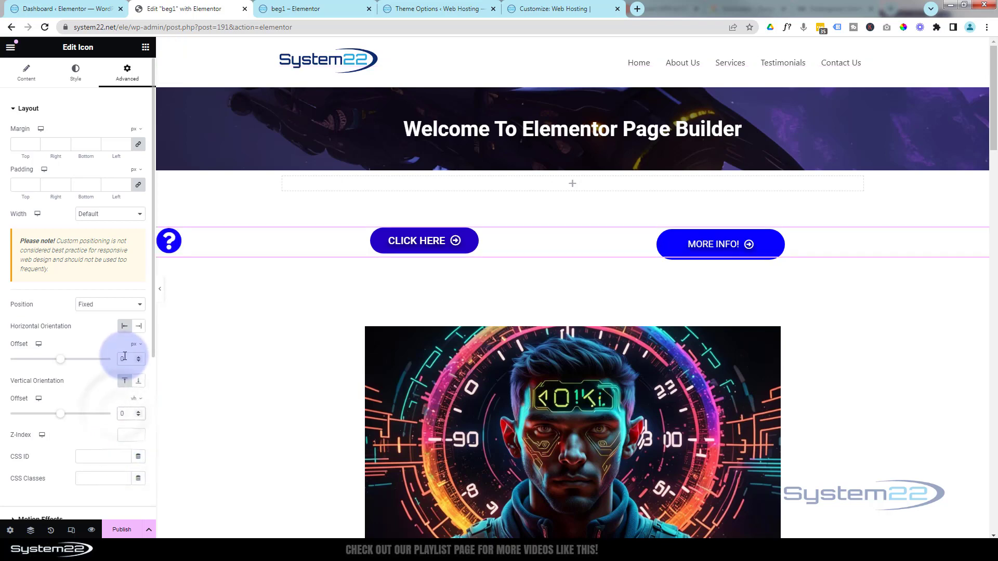
pyautogui.write('5')
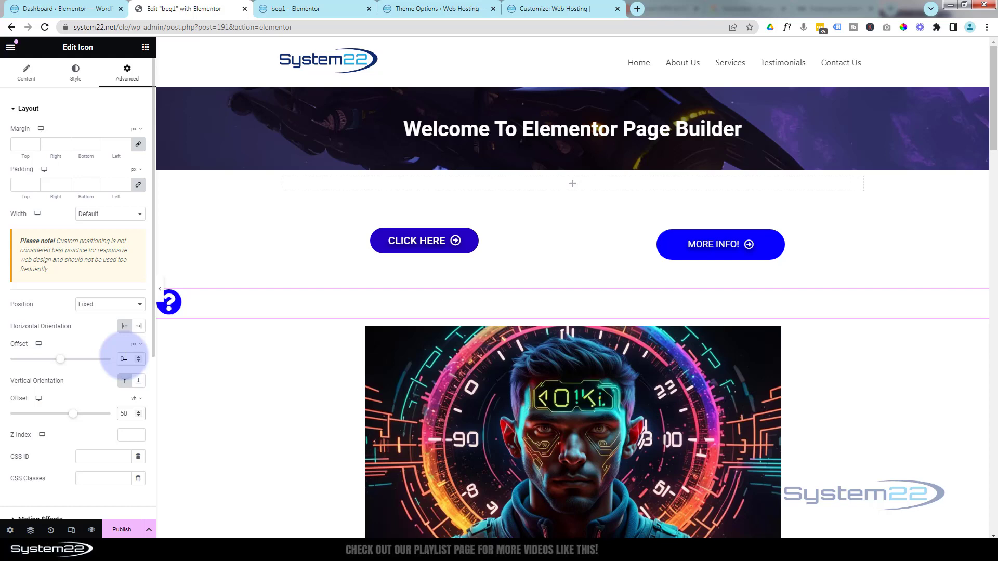
pyautogui.moveTo(214, 527)
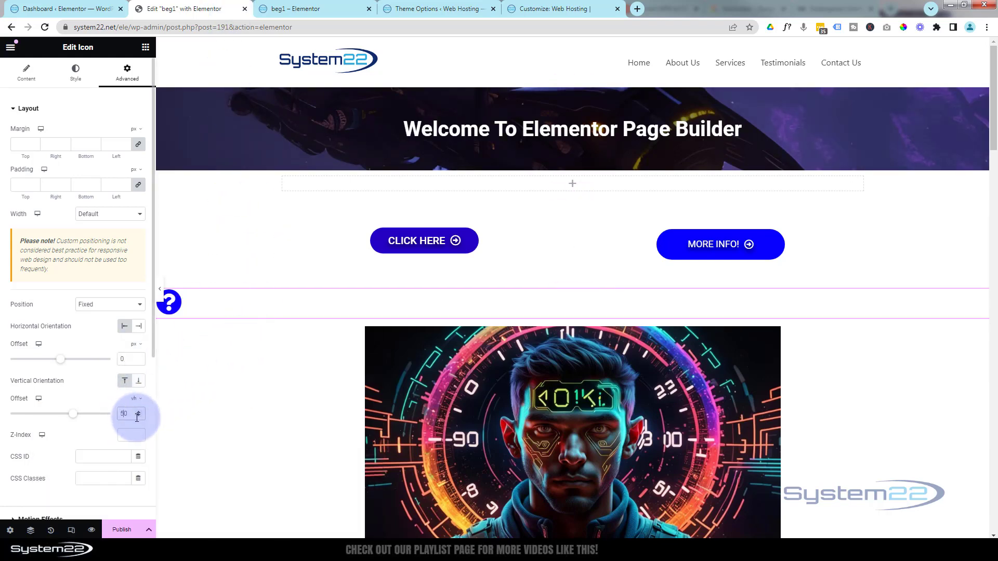
# Step: Raise the icon's horizontal offset to 3 px
pyautogui.scroll(-4, 207, 402)
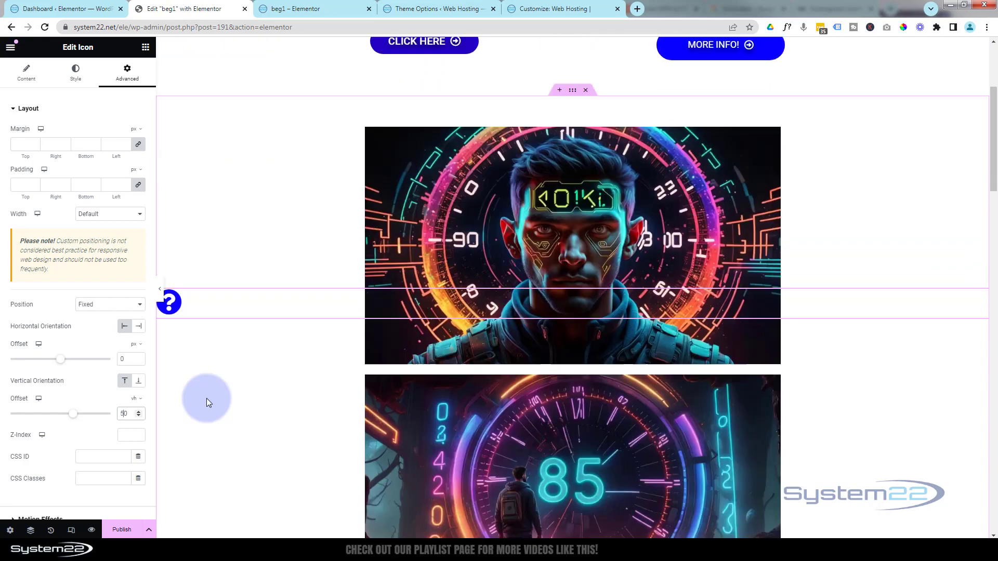
pyautogui.scroll(4, 207, 399)
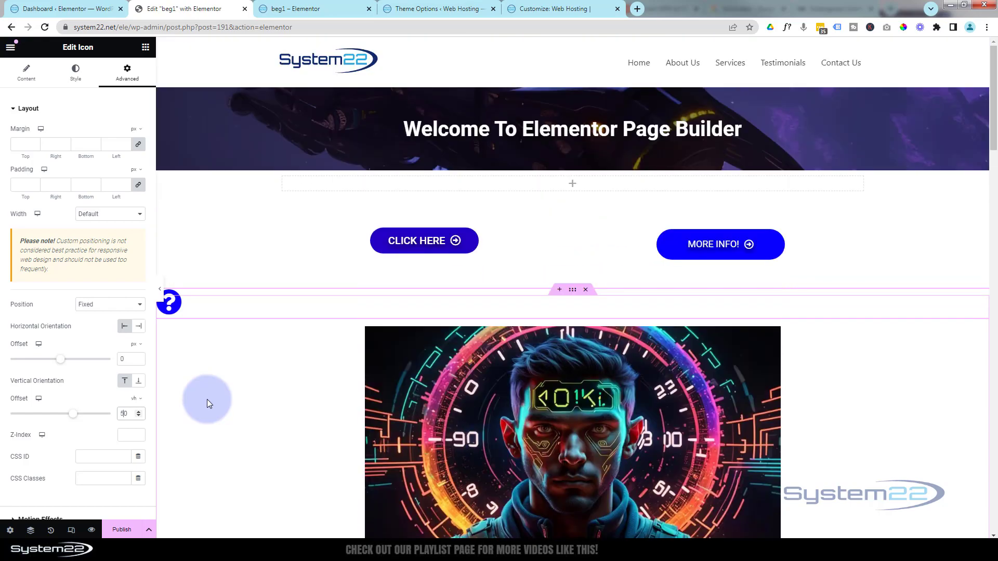
pyautogui.scroll(-8, 207, 399)
pyautogui.scroll(4, 207, 401)
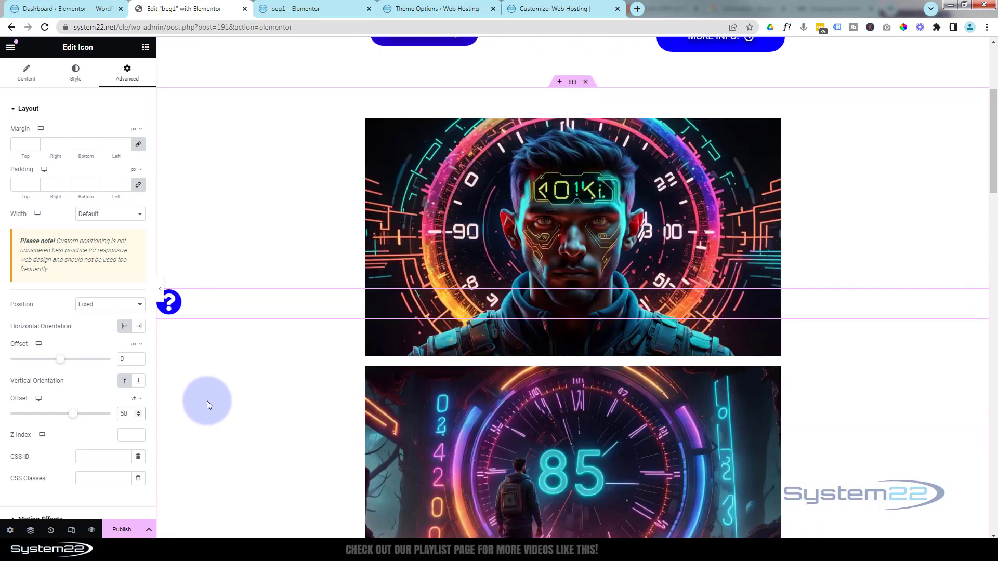
pyautogui.scroll(4, 207, 401)
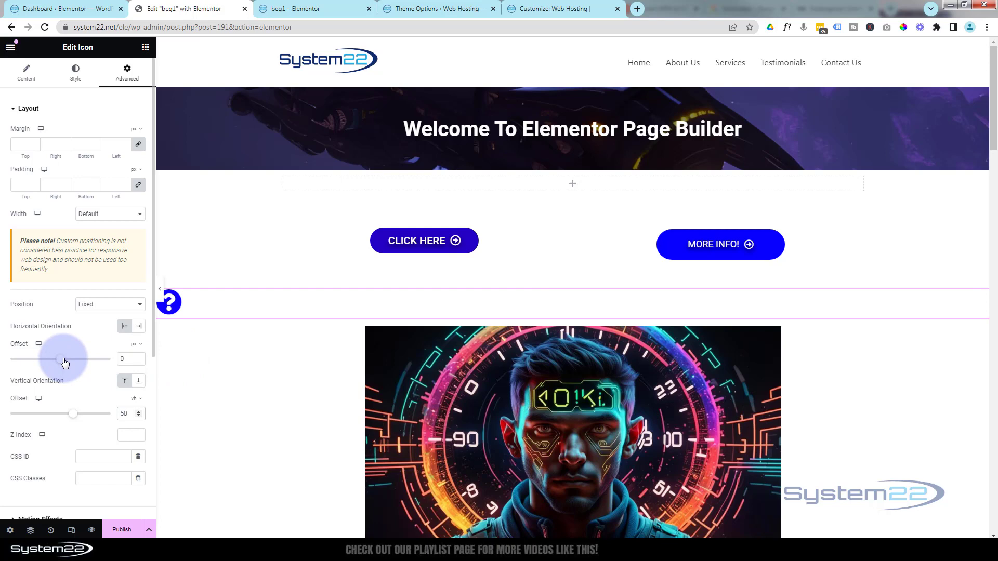
pyautogui.click(138, 356)
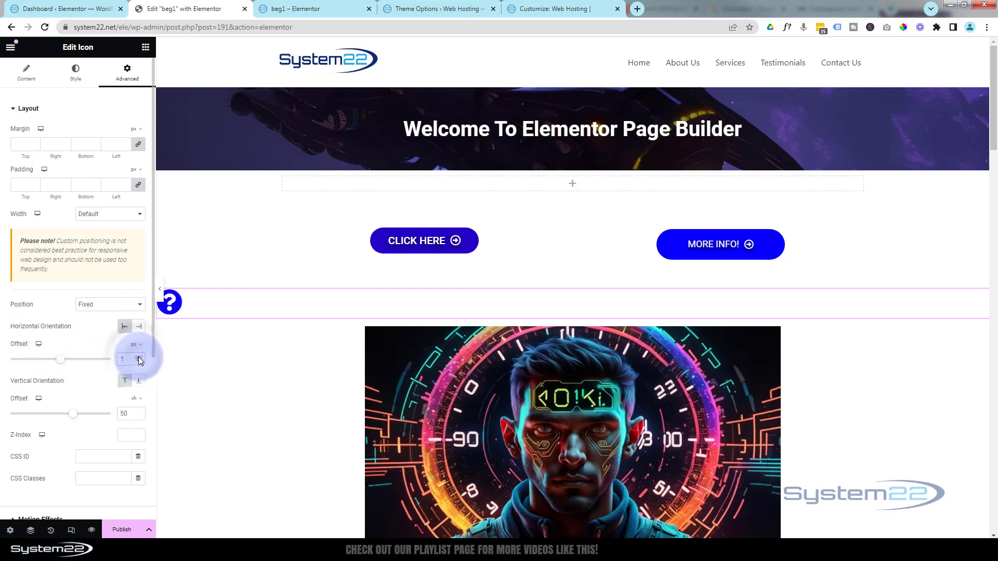
pyautogui.click(139, 357)
pyautogui.click(138, 357)
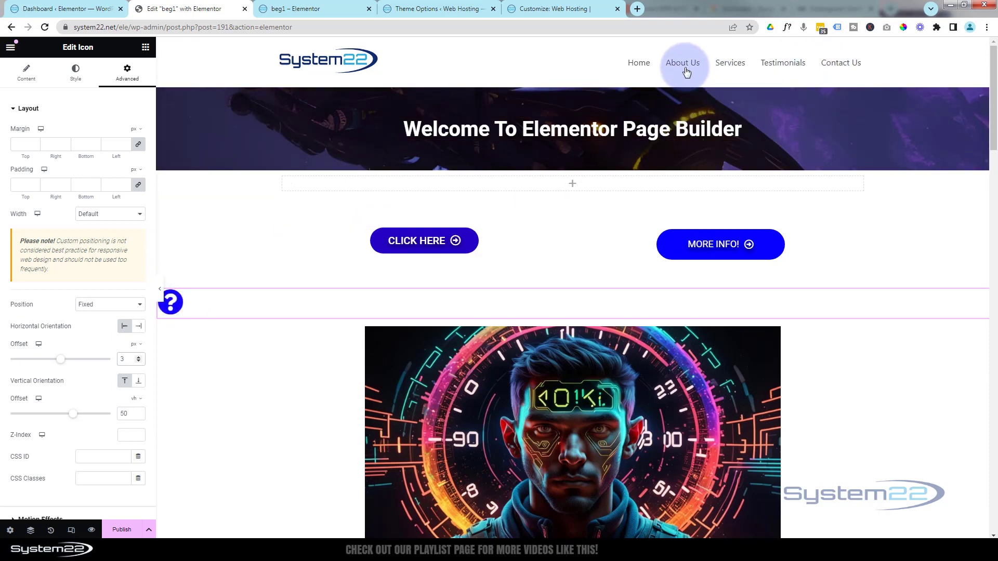
# Step: Focus the icon's Link field, then scroll down to the dark System22 card section
pyautogui.click(27, 73)
pyautogui.click(29, 245)
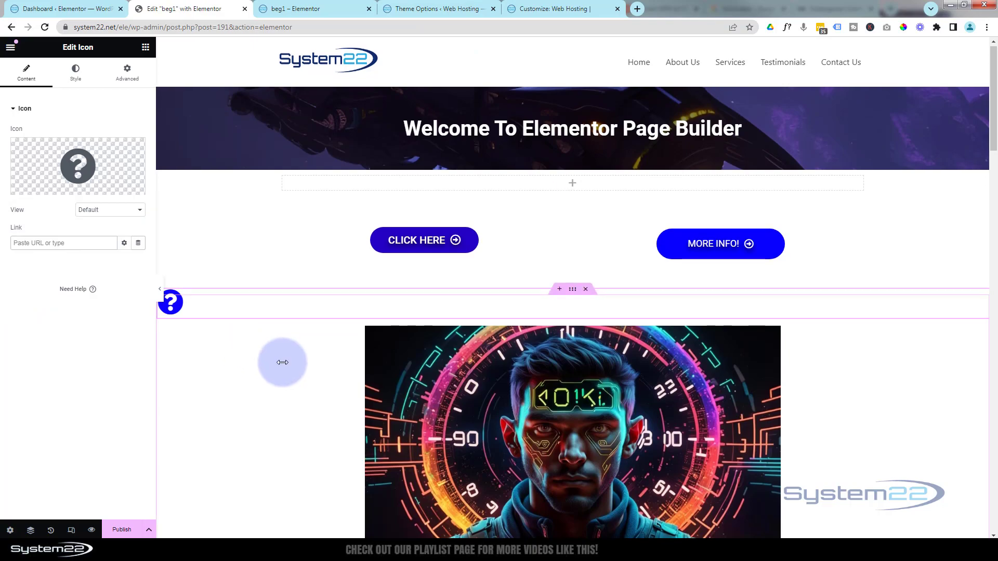
pyautogui.scroll(-12, 281, 361)
pyautogui.scroll(-14, 282, 363)
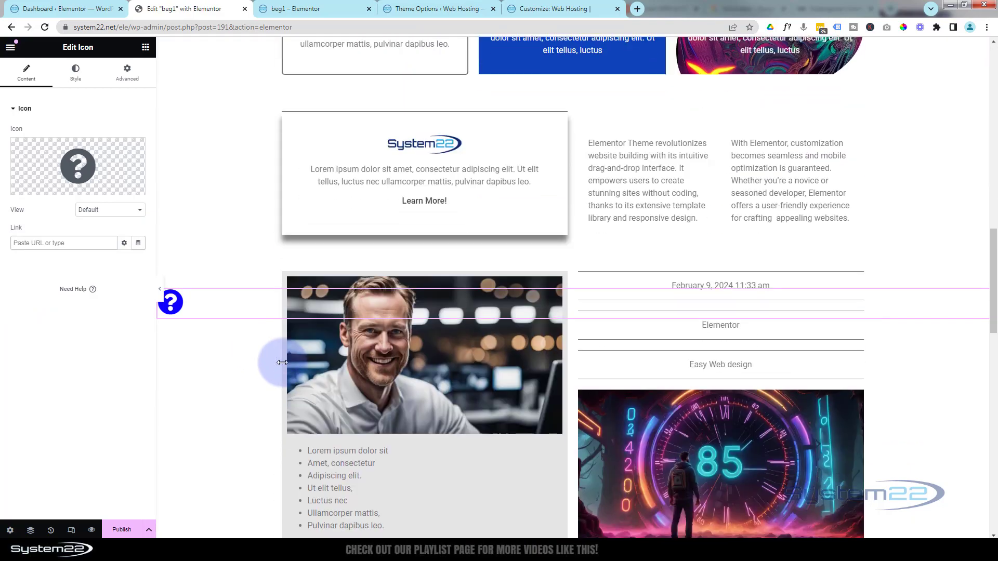
pyautogui.scroll(-4, 282, 363)
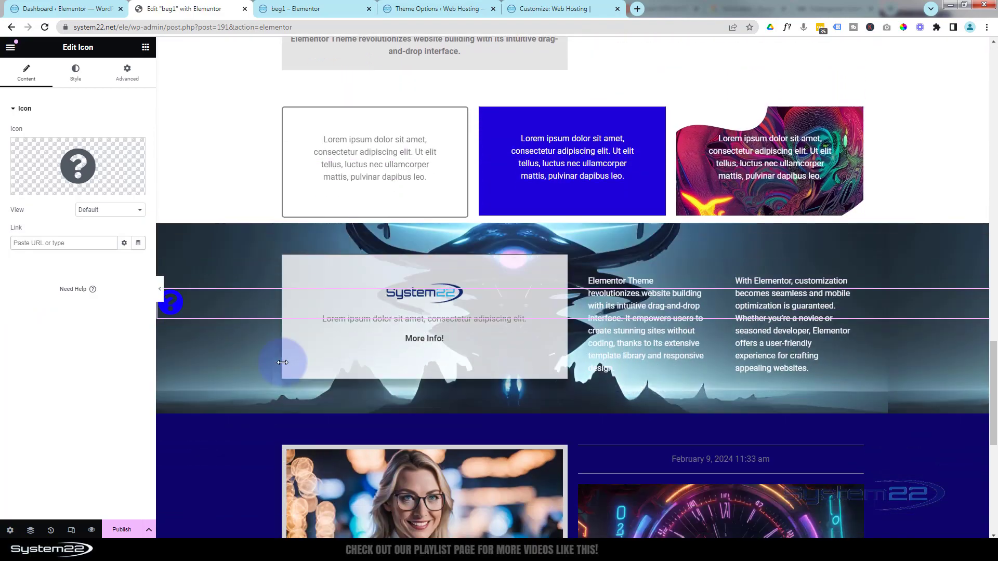
pyautogui.scroll(1, 283, 362)
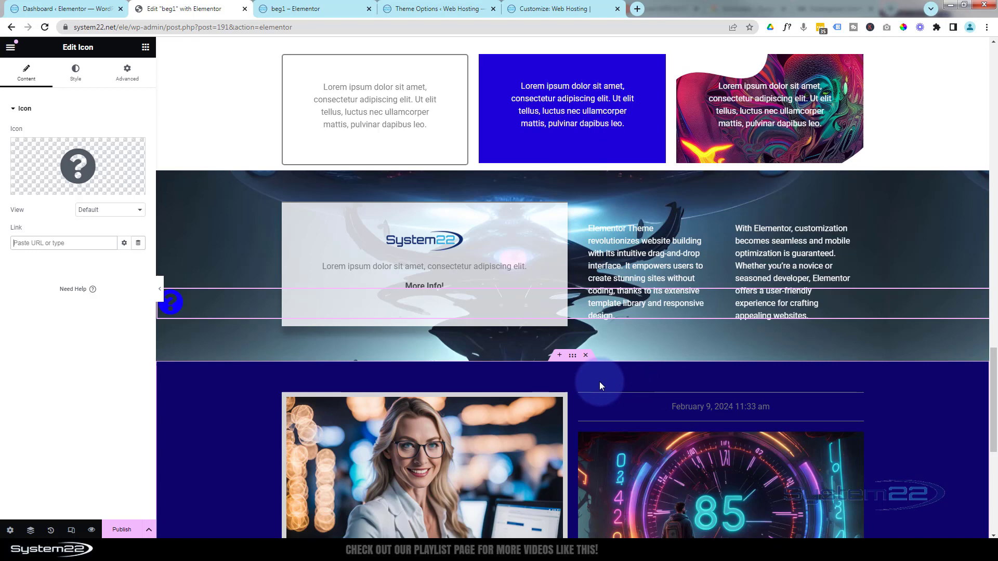
# Step: Give the dark System22 section the CSS ID 'bsec', then reselect the question-mark icon
pyautogui.click(573, 356)
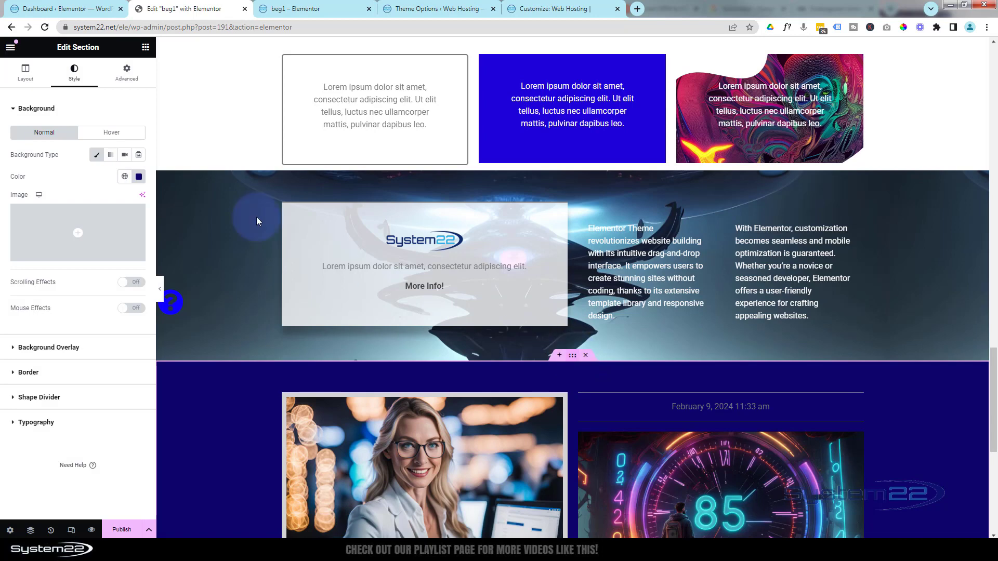
pyautogui.click(130, 76)
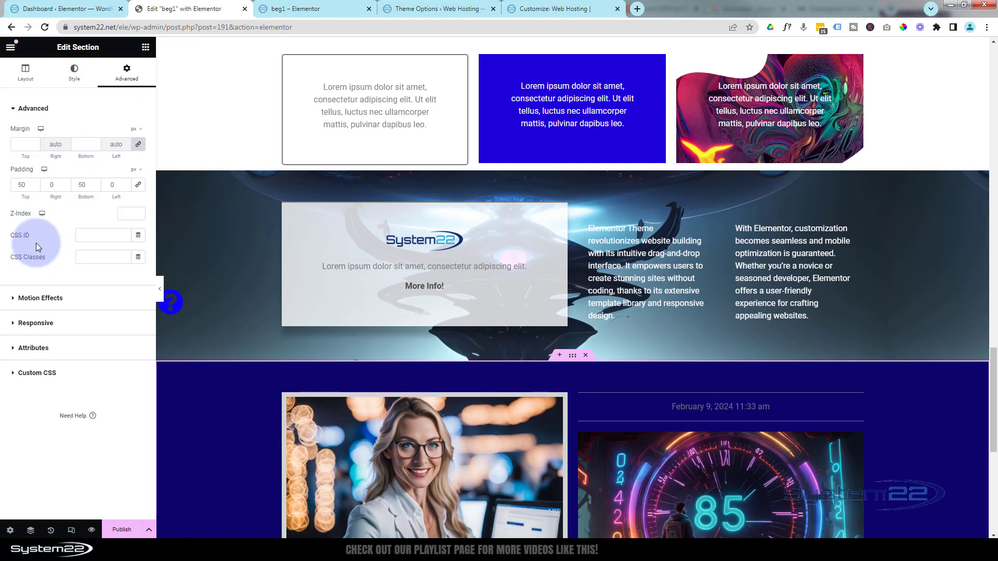
pyautogui.click(86, 235)
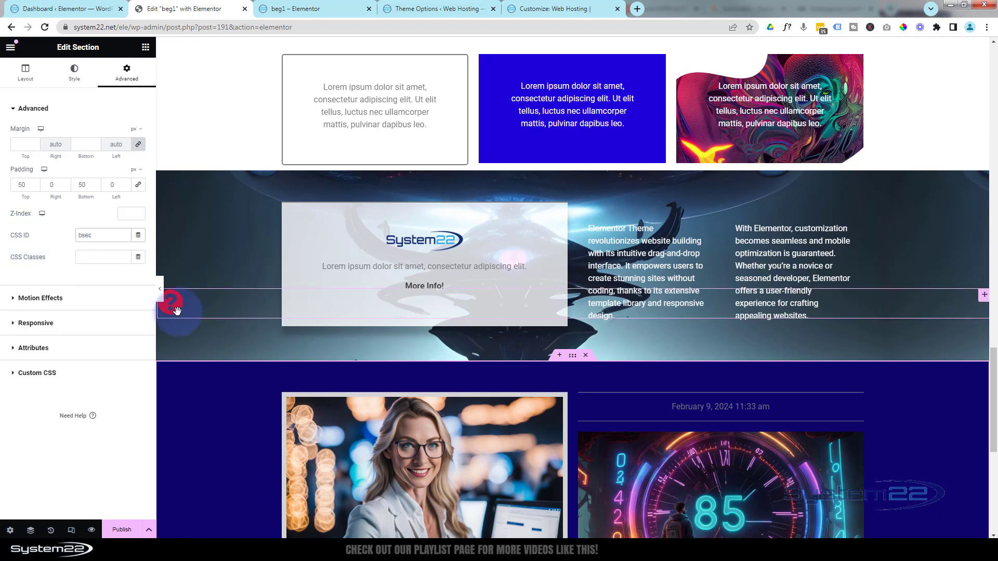
pyautogui.click(177, 311)
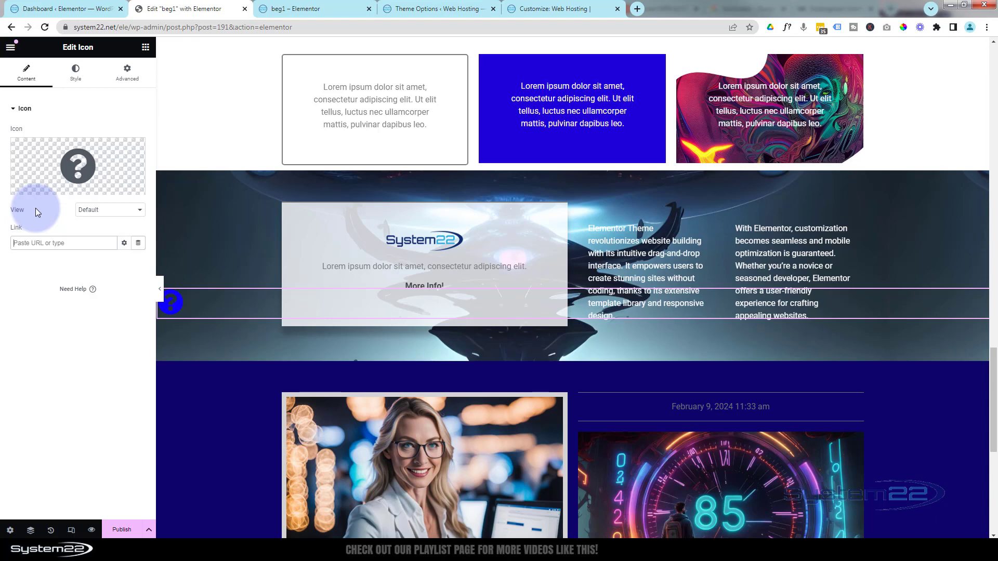
# Step: Set the question-mark icon's link to #bsec and test the jump on the canvas
pyautogui.write('#')
pyautogui.write('bsec')
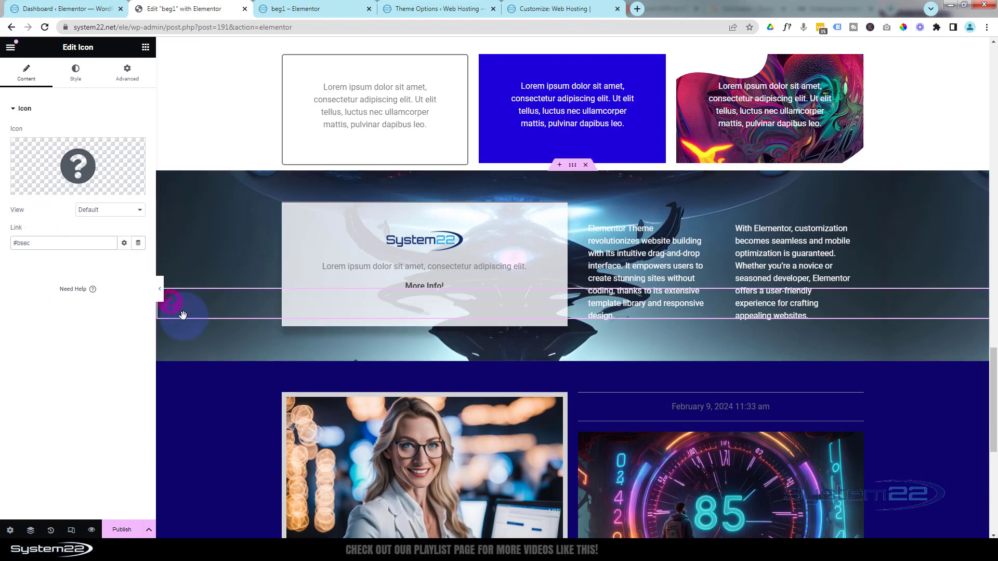
pyautogui.scroll(7, 290, 351)
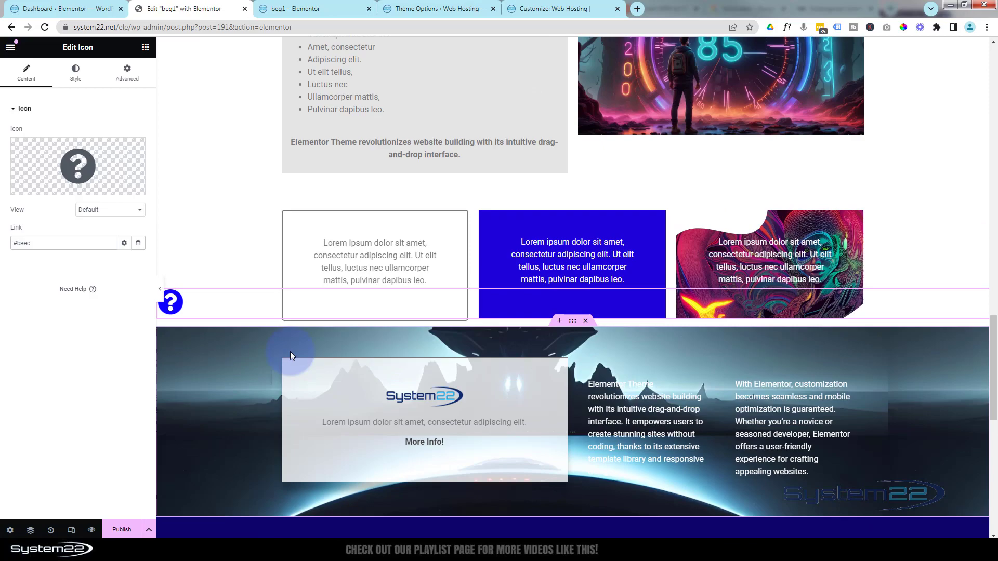
pyautogui.scroll(10, 290, 352)
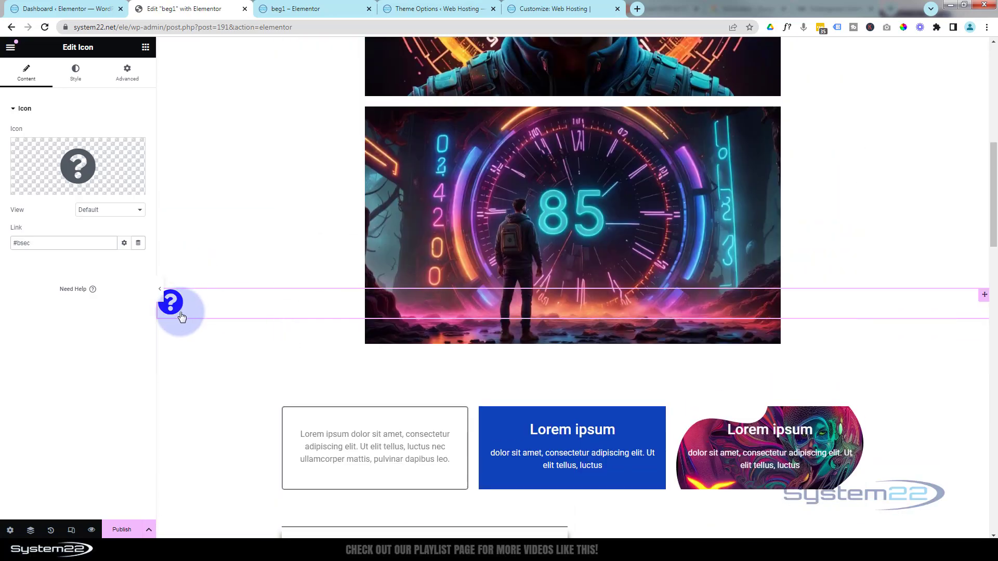
pyautogui.click(176, 309)
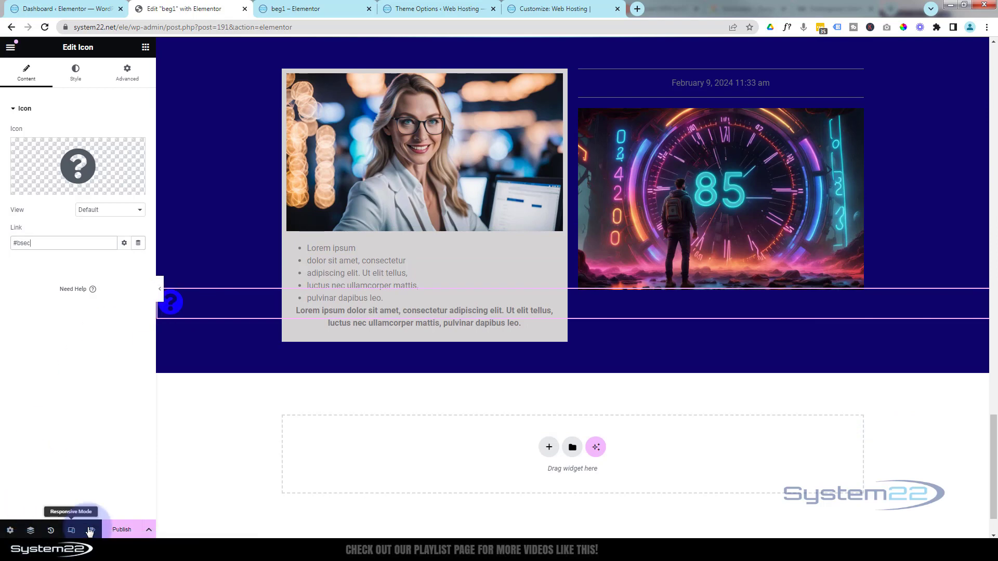
# Step: Save the beg1 page as a draft and open its preview
pyautogui.click(148, 529)
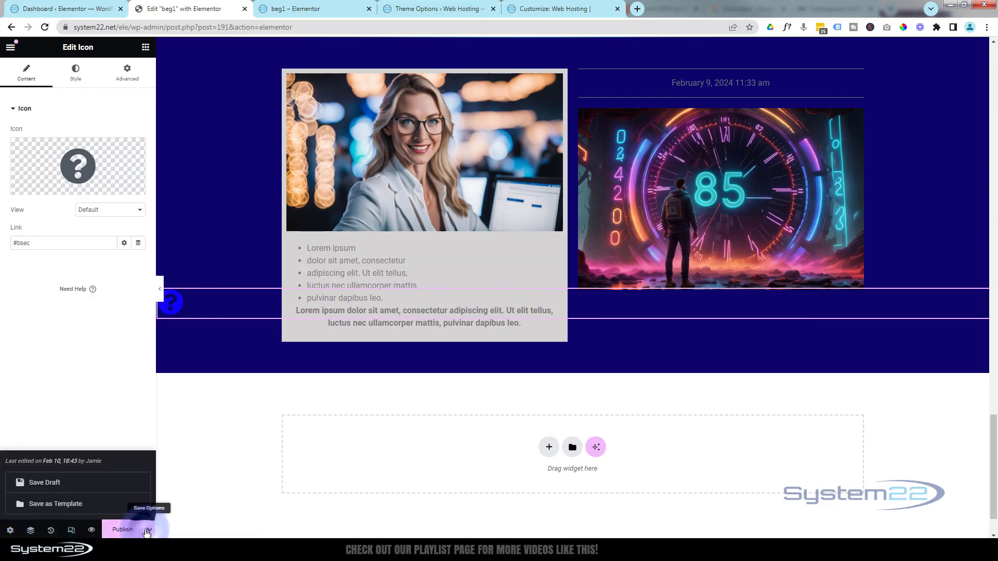
pyautogui.click(49, 485)
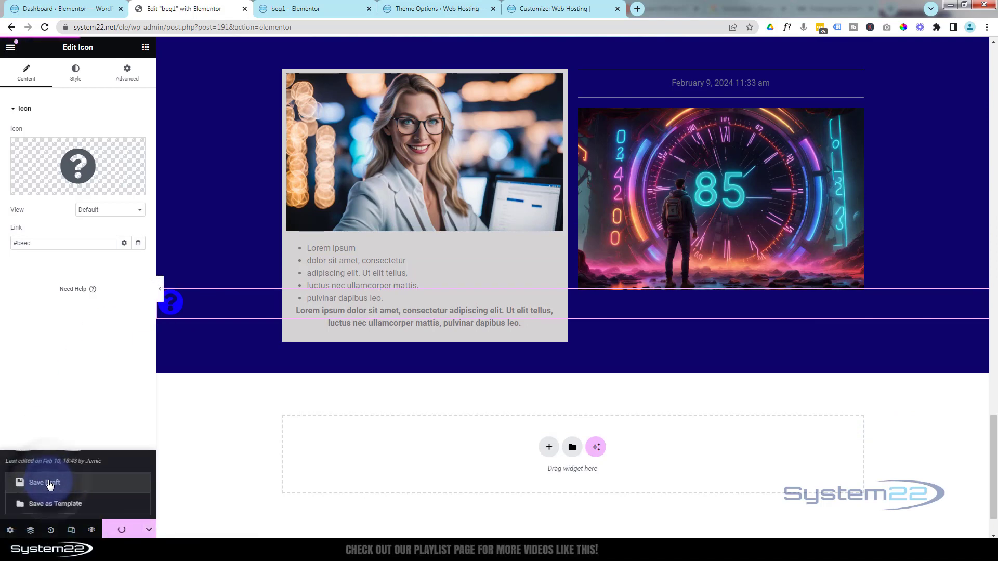
pyautogui.click(92, 531)
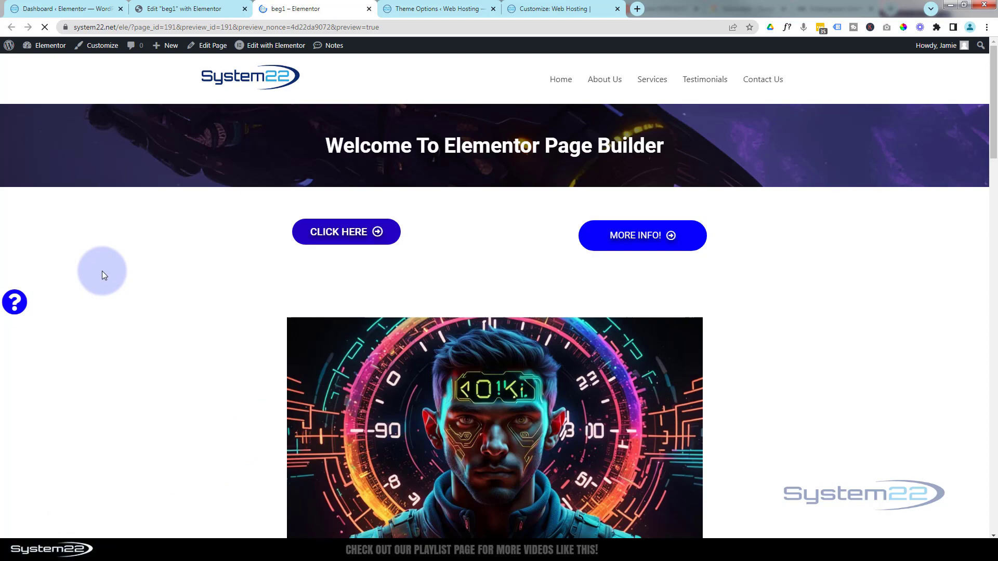
# Step: Test the question-mark jump in the preview, reload it, then return to the beg1 editor
pyautogui.click(14, 301)
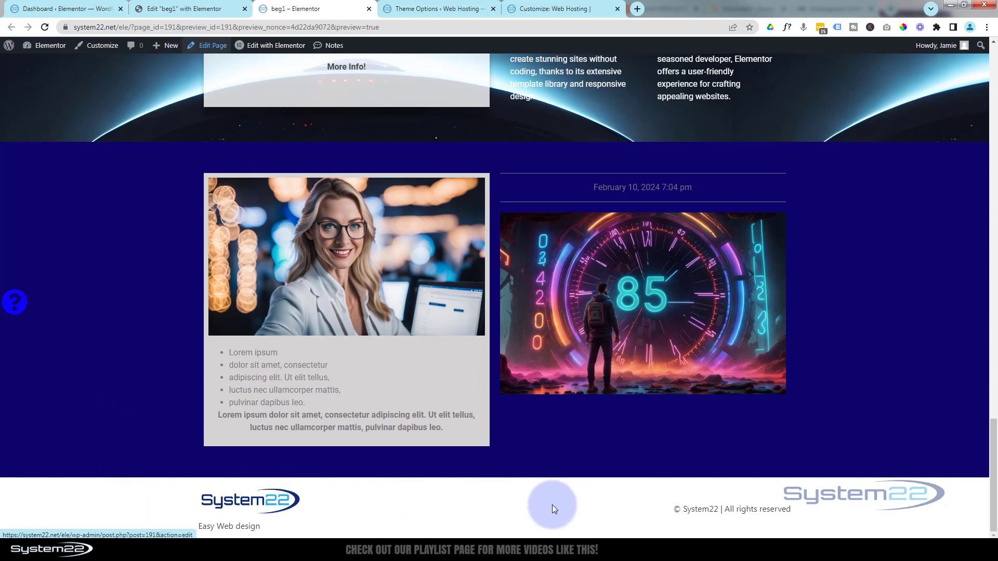
pyautogui.press('F5')
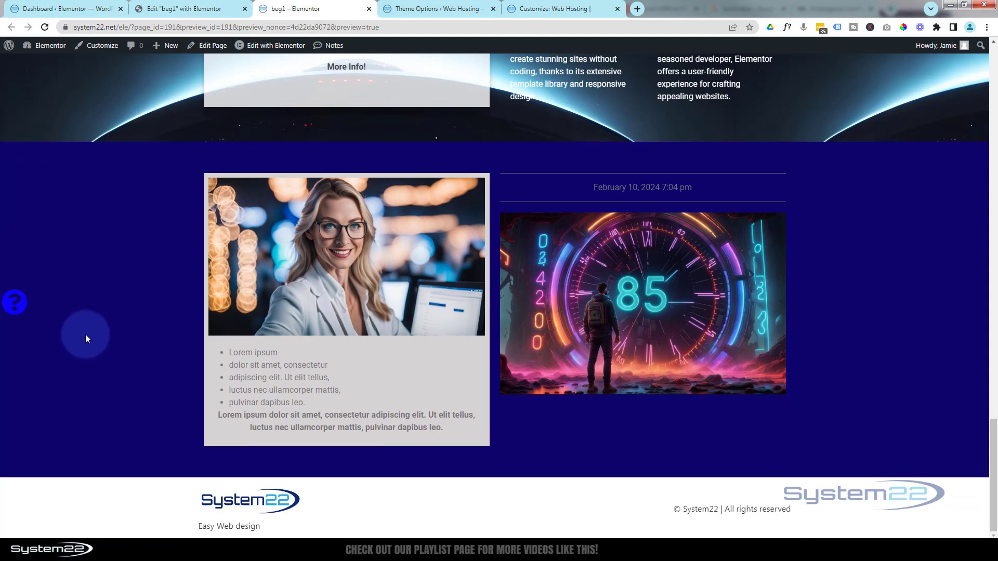
pyautogui.click(993, 62)
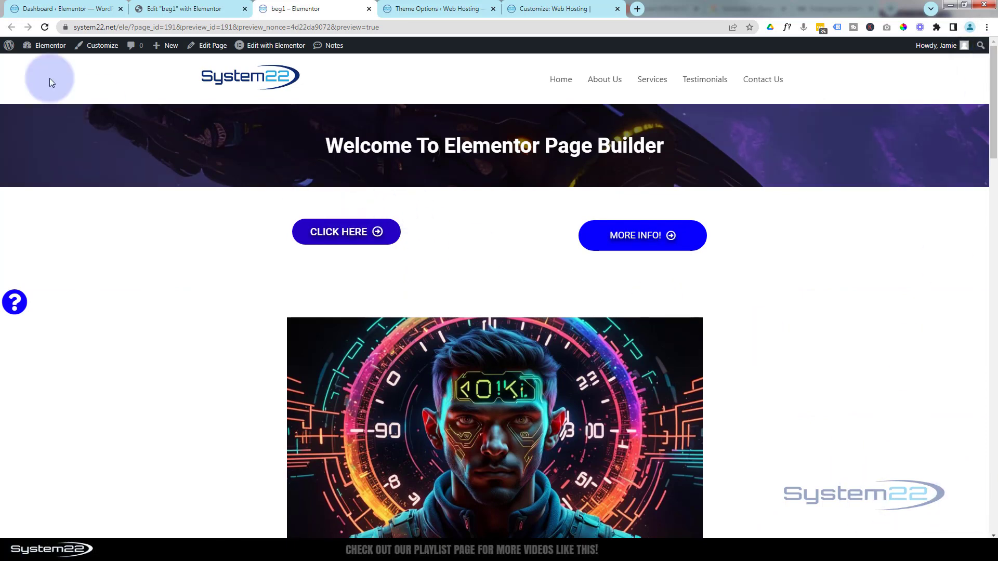
pyautogui.click(182, 10)
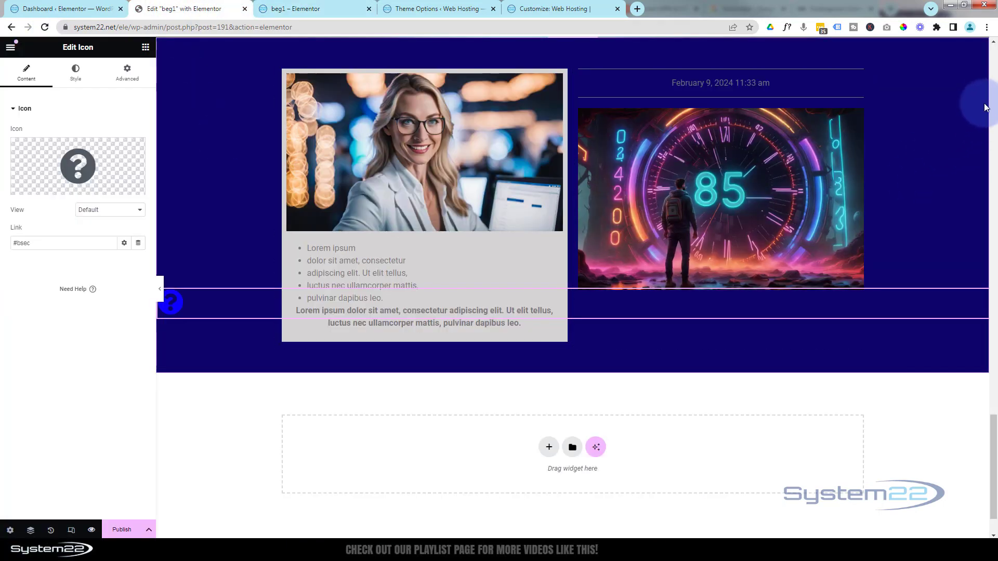
# Step: Drag an Icon widget onto the page below the MORE INFO! button
pyautogui.click(994, 88)
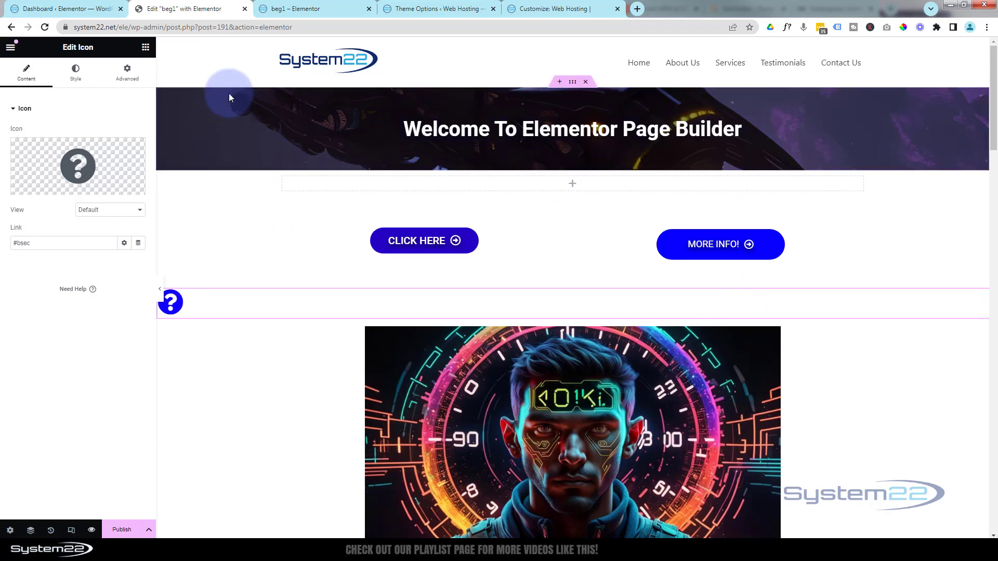
pyautogui.click(146, 49)
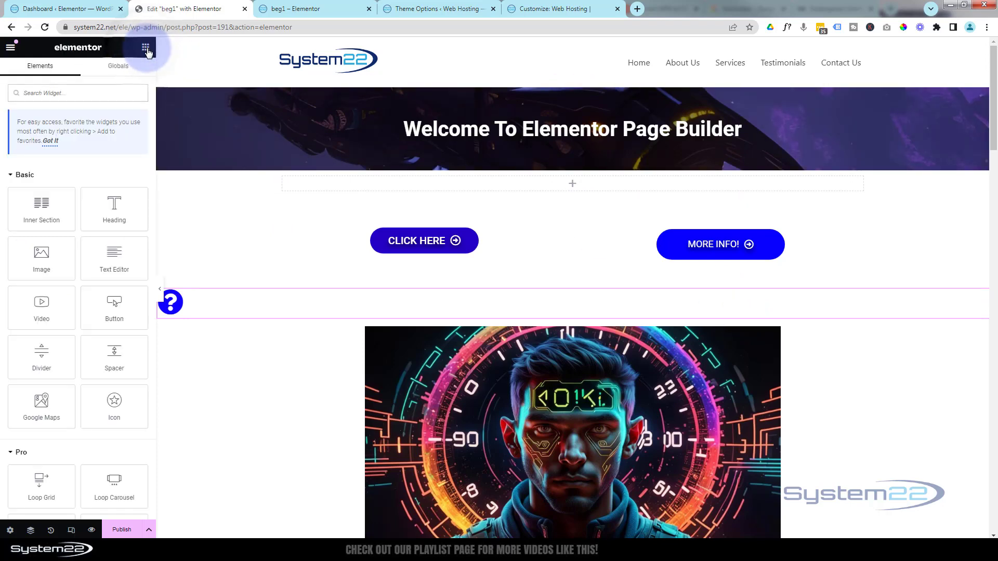
pyautogui.moveTo(116, 411); pyautogui.dragTo(721, 272)
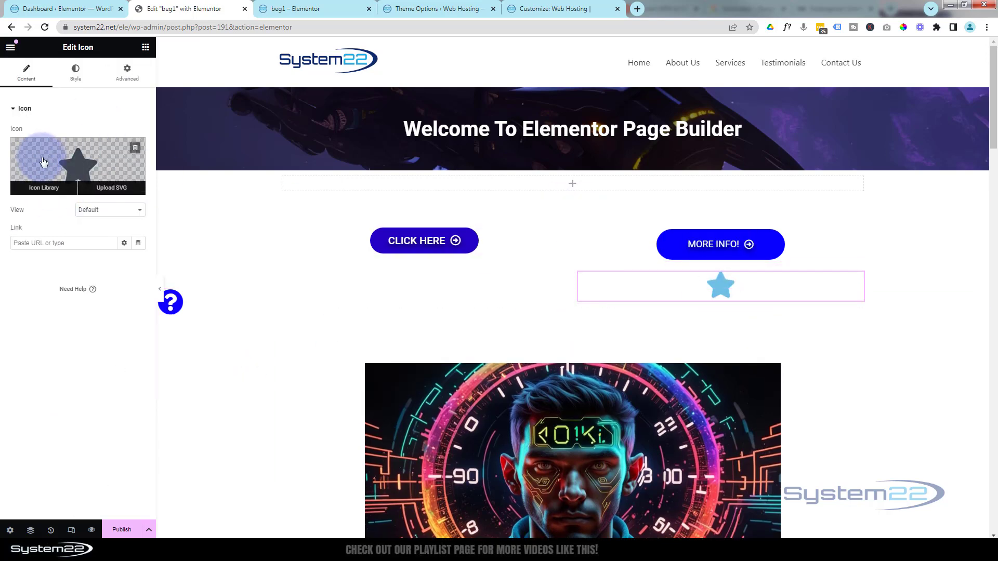
# Step: Replace the default star with the Arrow circle up icon found by searching 'arrow'
pyautogui.click(81, 165)
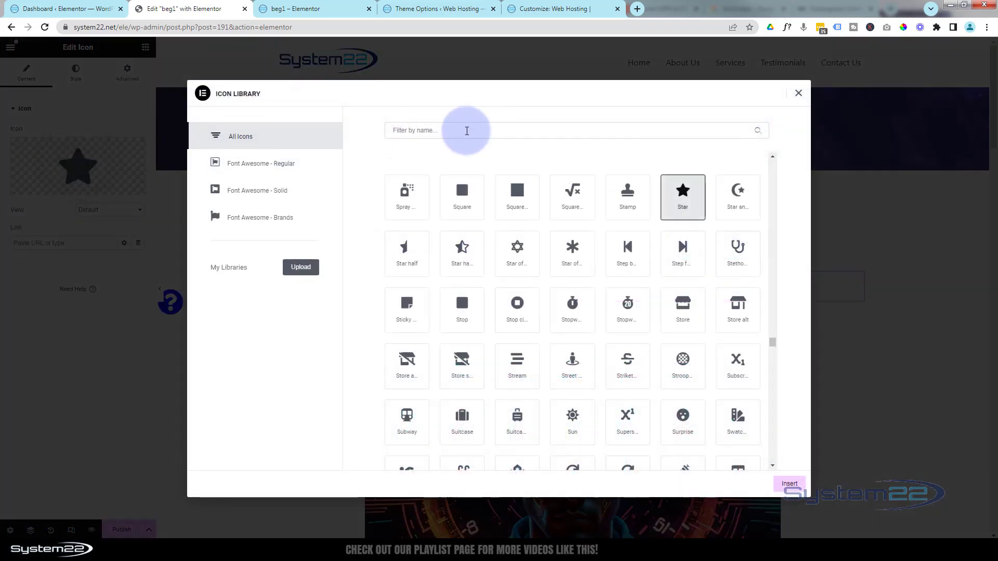
pyautogui.click(454, 130)
pyautogui.write('arrow')
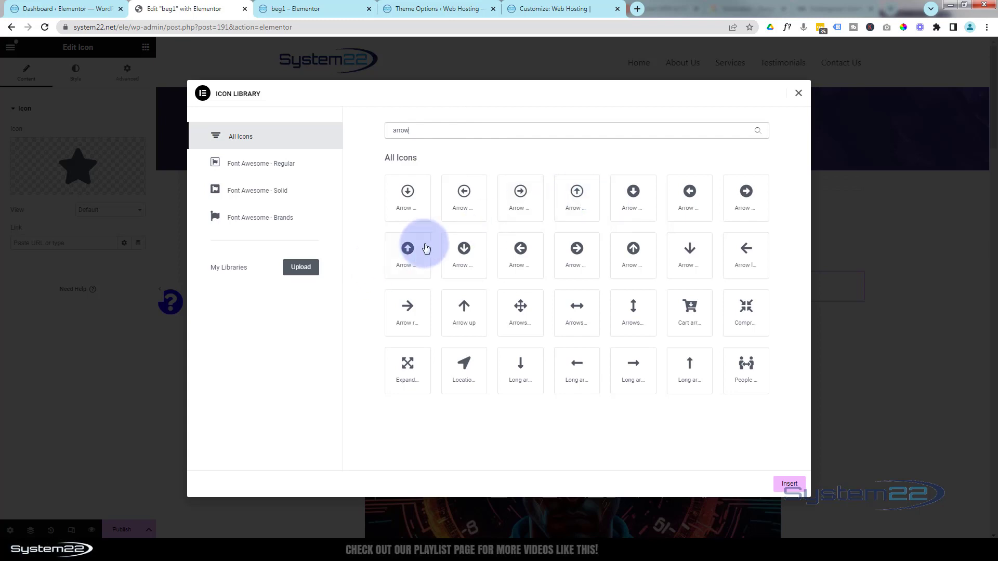
pyautogui.click(409, 254)
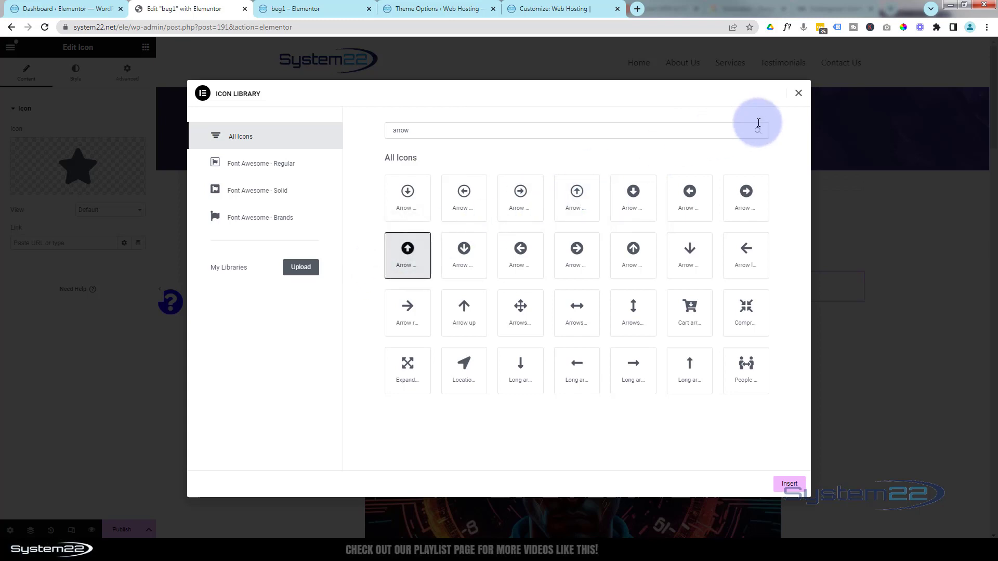
pyautogui.click(789, 485)
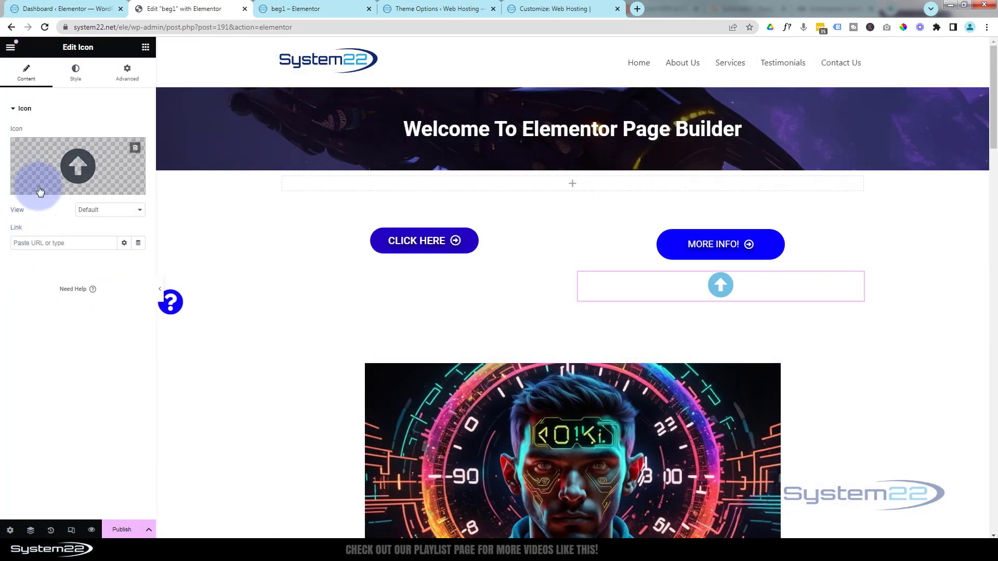
# Step: Set the up-arrow icon's primary colour to a saturated bright blue
pyautogui.click(77, 75)
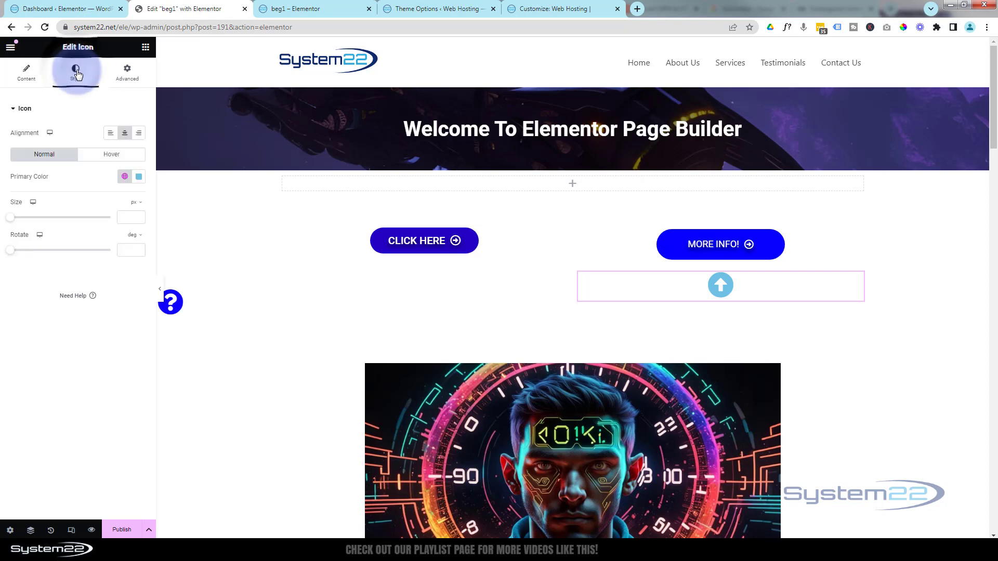
pyautogui.click(140, 178)
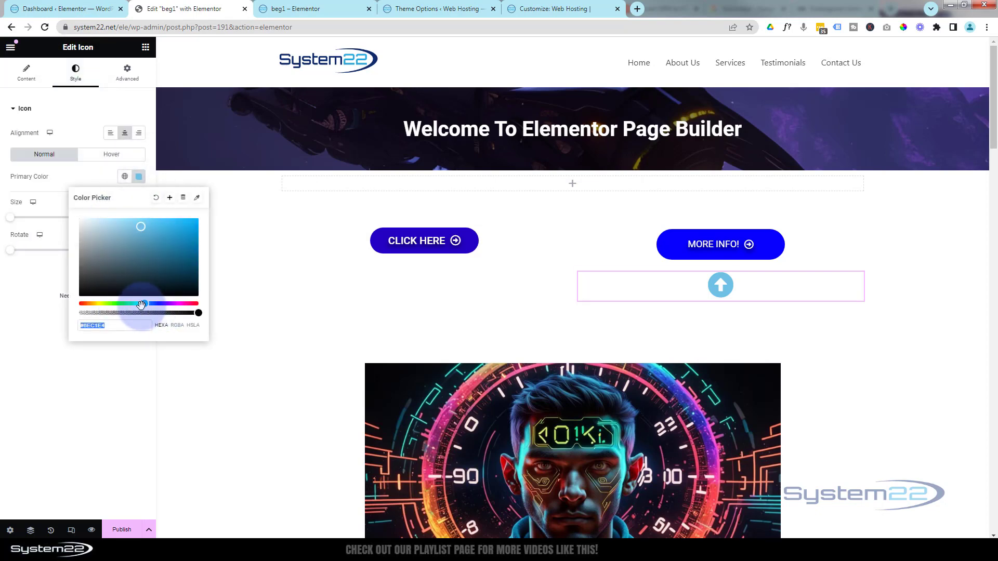
pyautogui.moveTo(145, 304); pyautogui.dragTo(160, 306)
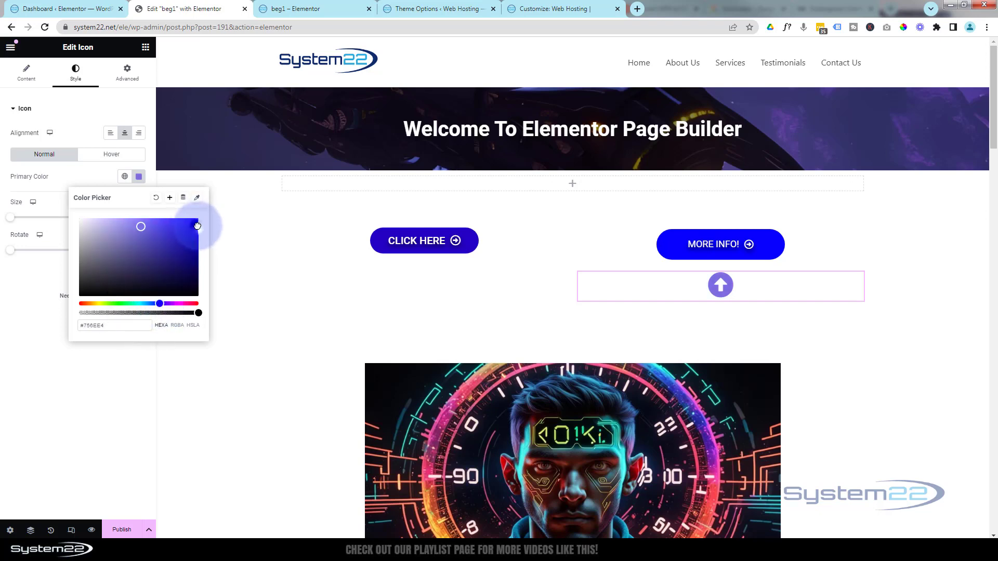
pyautogui.click(198, 218)
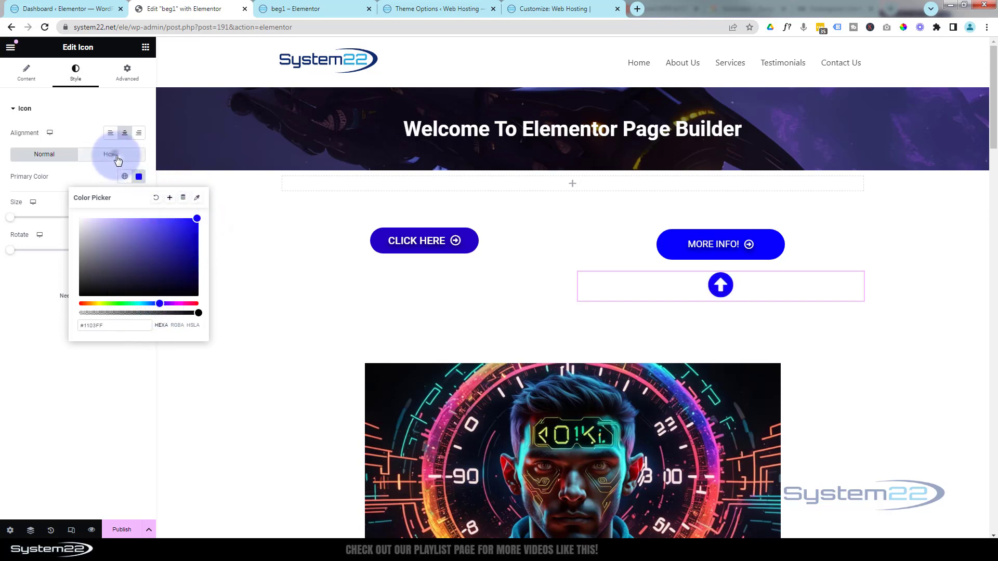
# Step: Give the icon a red (#FF0000) primary colour on hover
pyautogui.click(114, 154)
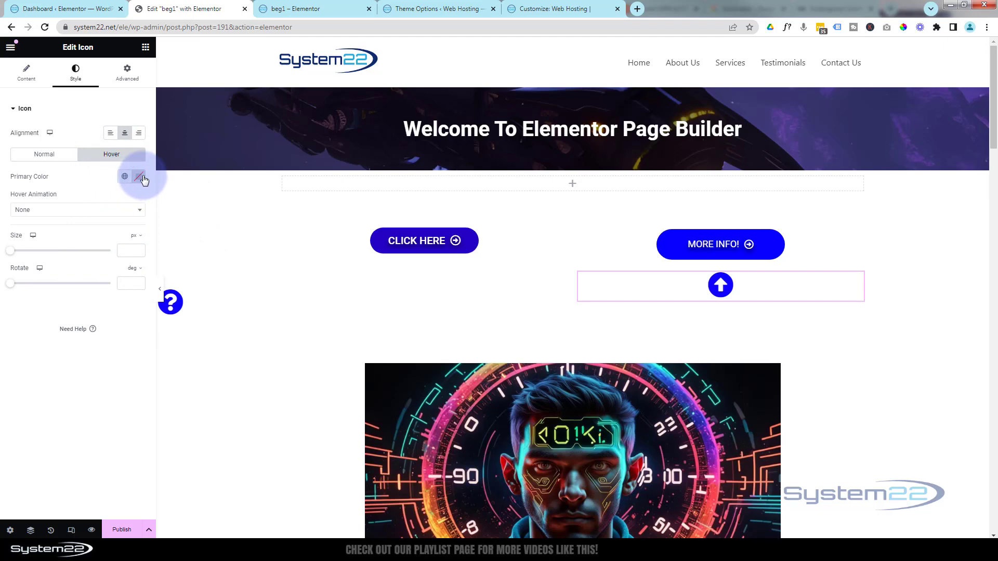
pyautogui.click(141, 177)
pyautogui.click(198, 219)
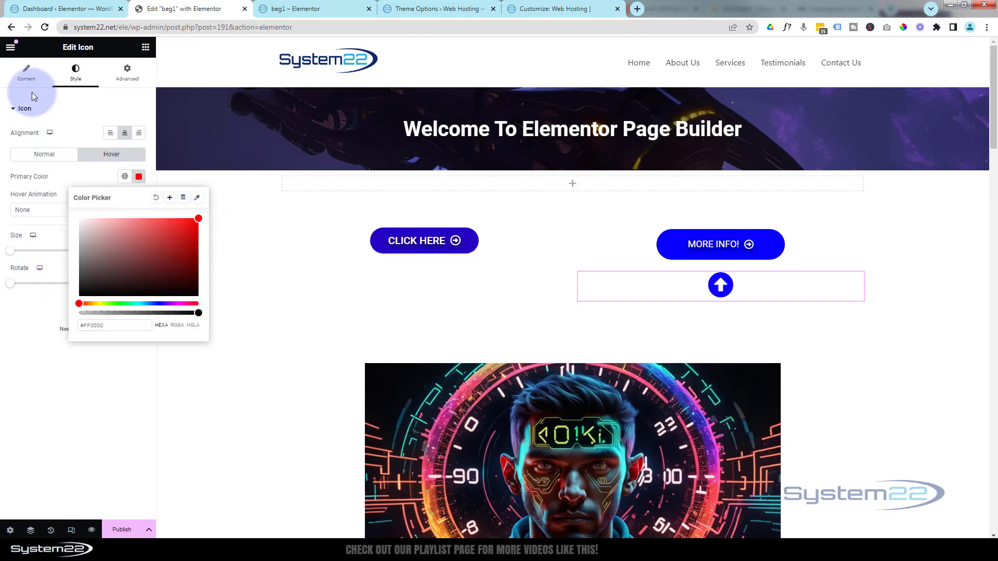
pyautogui.click(24, 78)
pyautogui.click(50, 243)
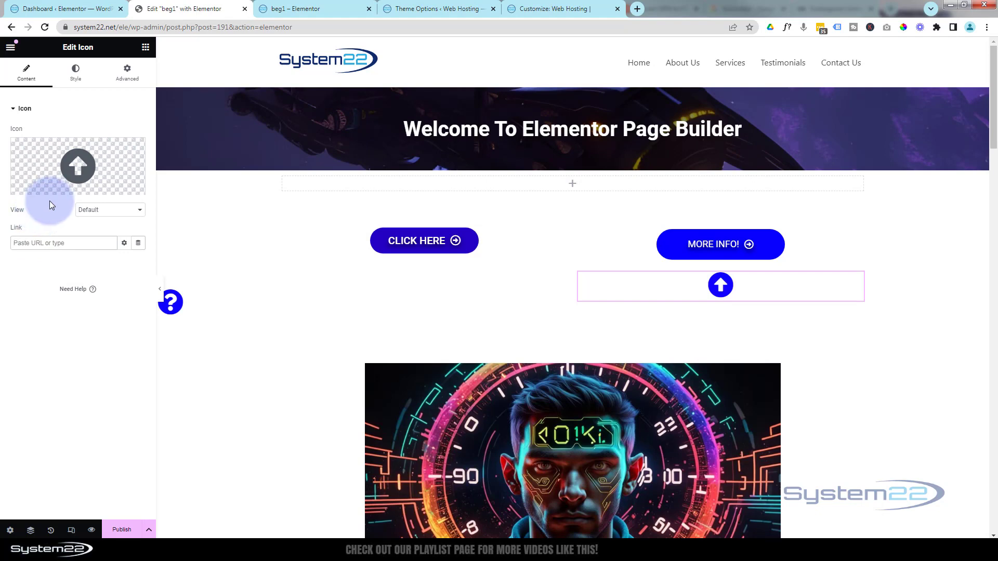
# Step: Link the up-arrow icon to #top and open the header section's Advanced settings for CSS ID top
pyautogui.write('#top')
pyautogui.moveTo(68, 162)
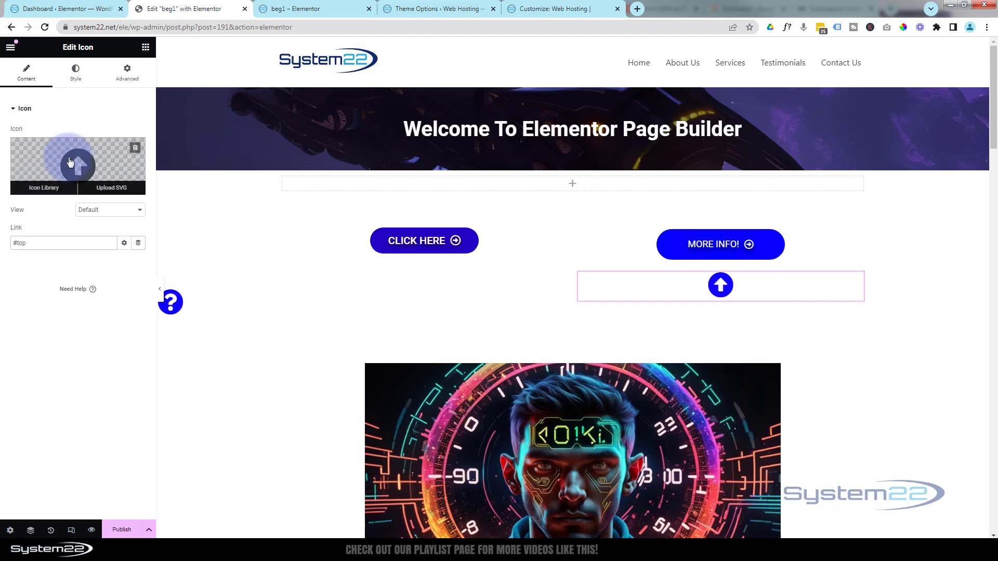
pyautogui.moveTo(572, 84)
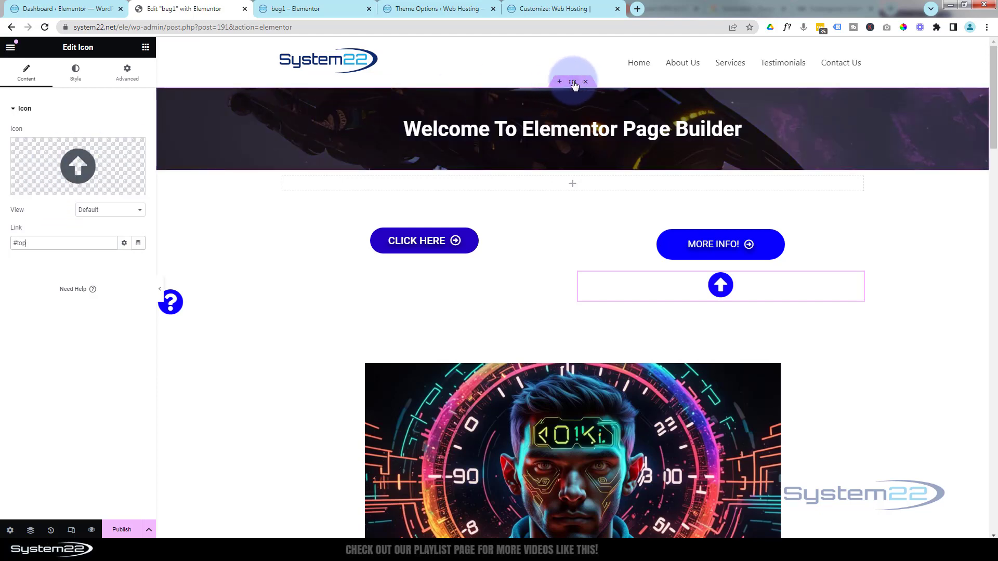
pyautogui.click(573, 83)
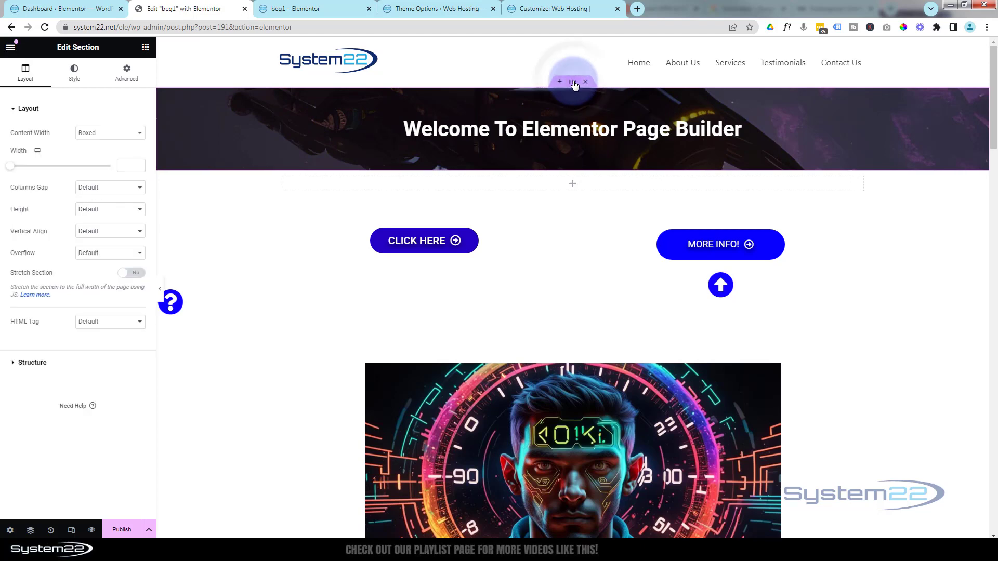
pyautogui.click(127, 72)
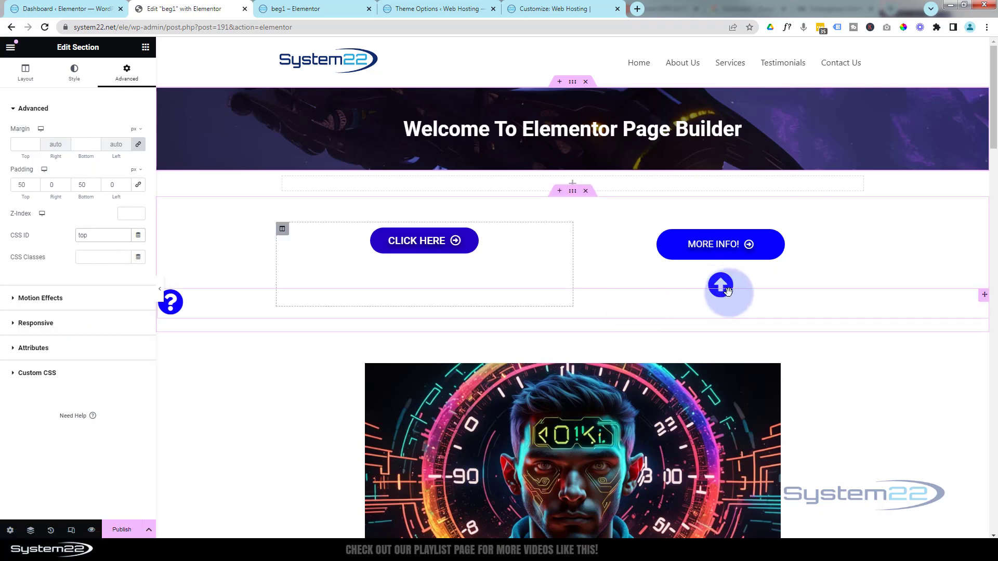
# Step: Make the up-arrow icon's position Fixed and align it to the right
pyautogui.click(729, 293)
pyautogui.scroll(-1, 723, 283)
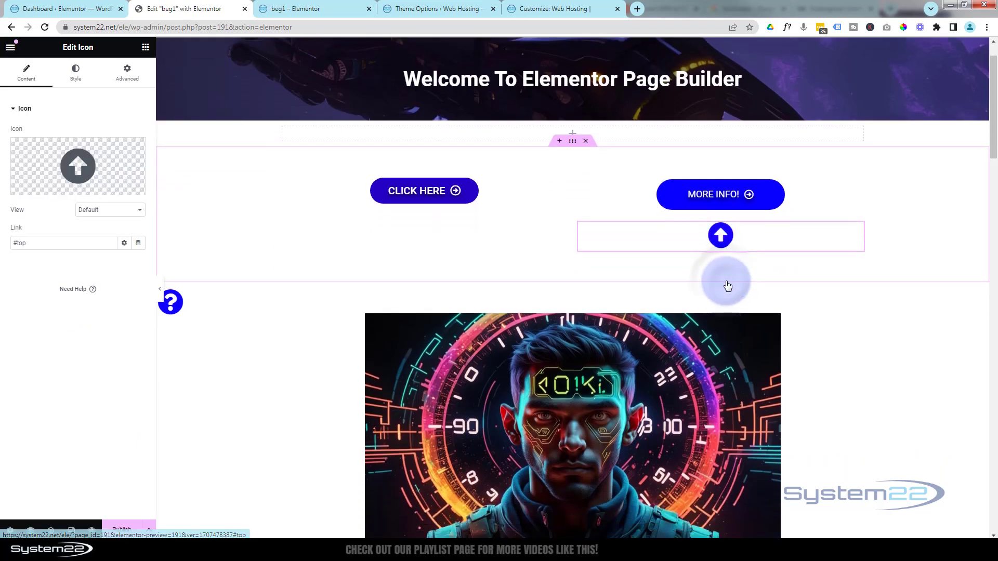
pyautogui.click(129, 79)
pyautogui.click(114, 244)
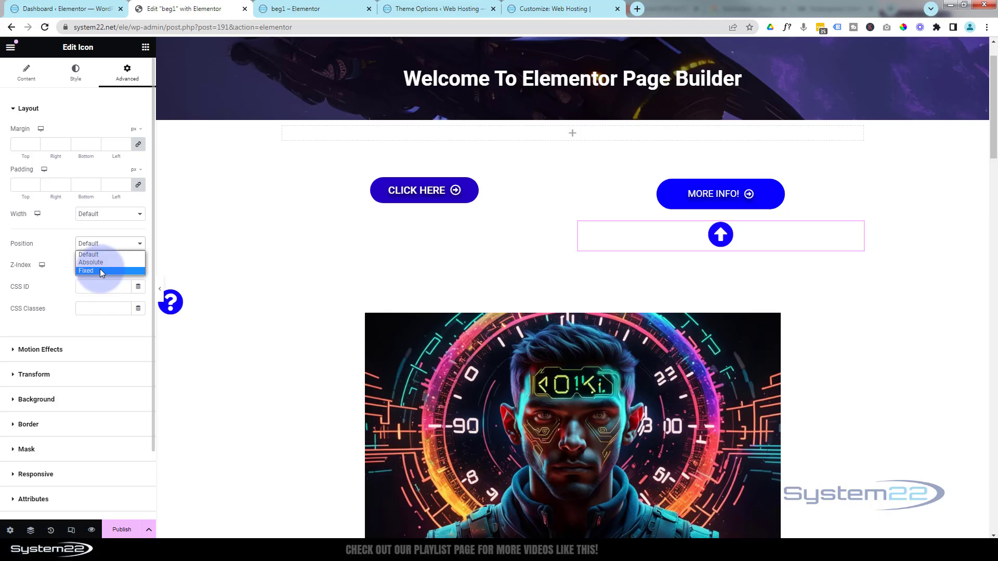
pyautogui.click(100, 271)
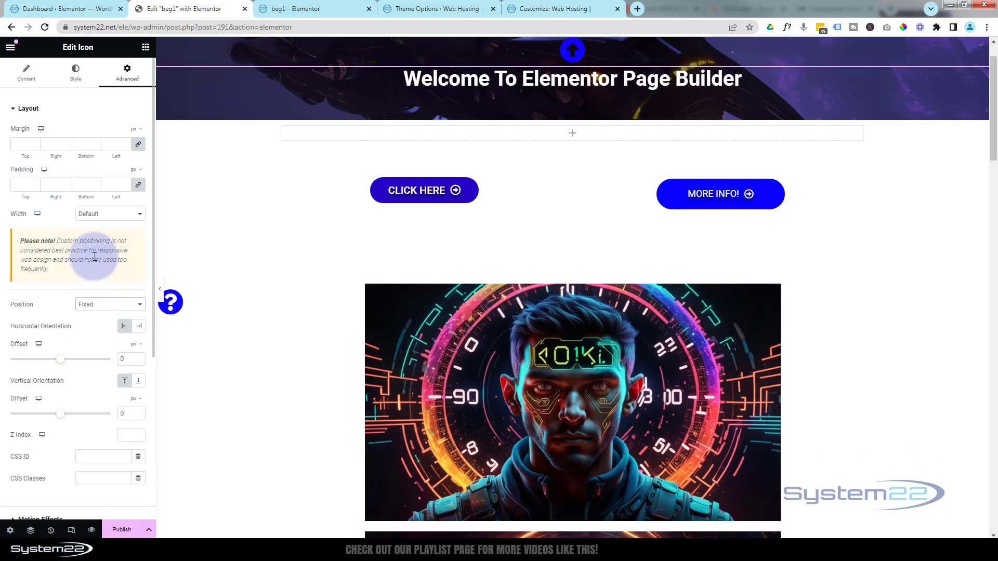
pyautogui.click(73, 81)
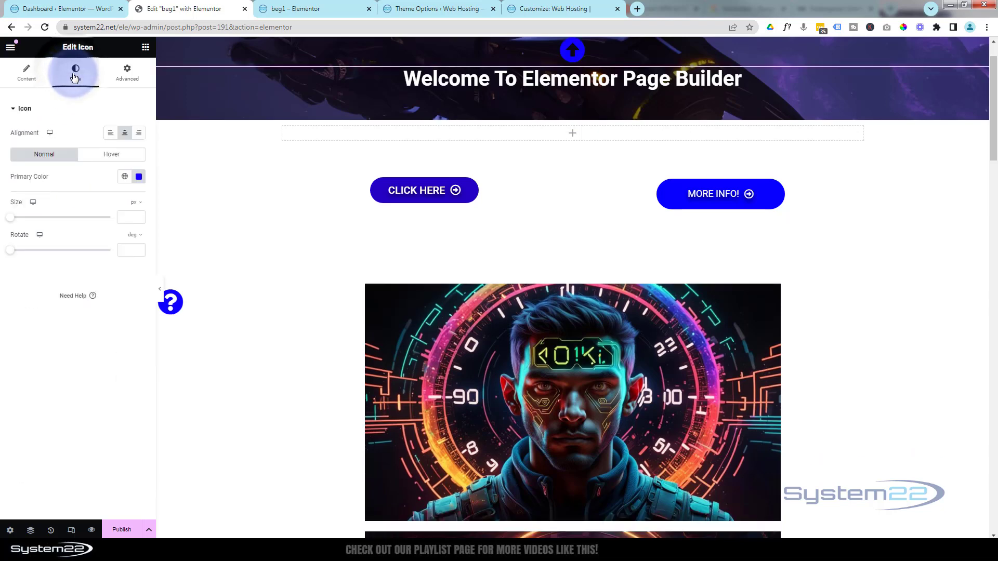
pyautogui.click(137, 136)
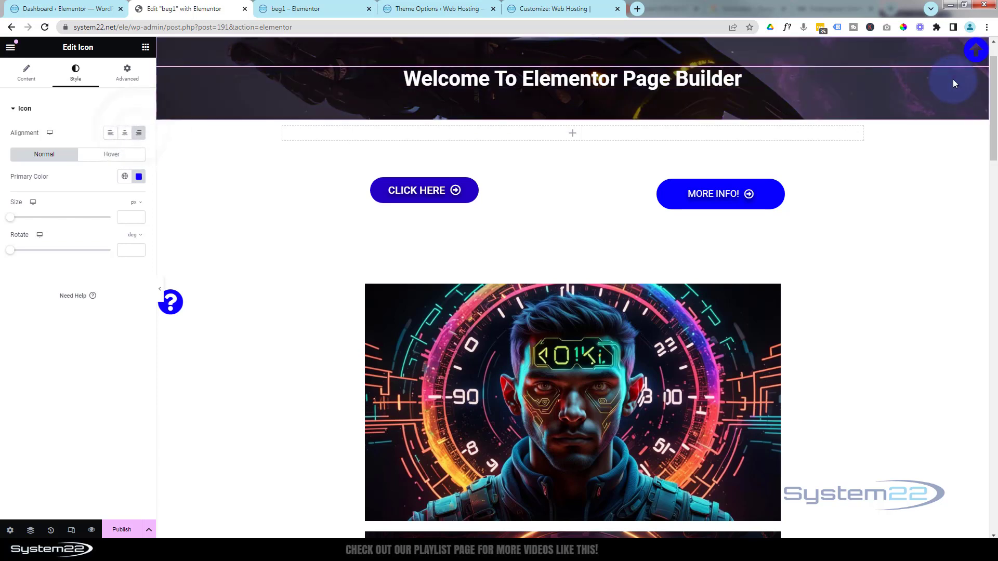
pyautogui.click(472, 204)
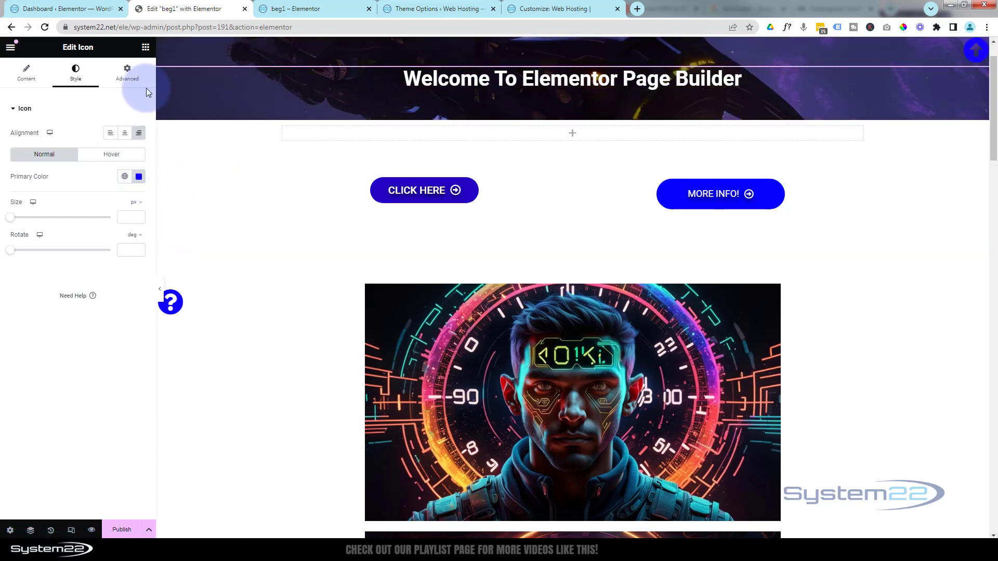
# Step: Set the icon's vertical offset to 90 vh
pyautogui.click(127, 77)
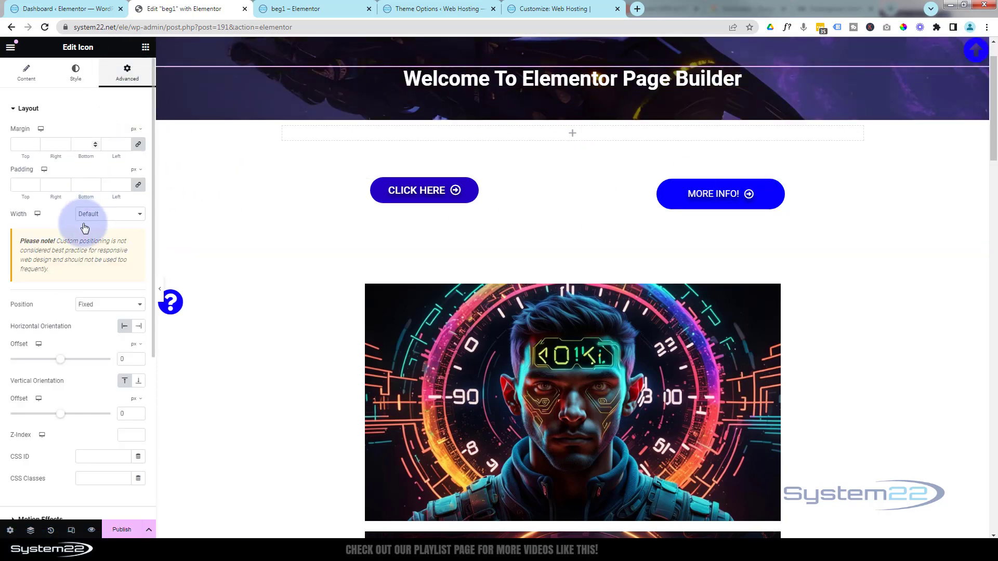
pyautogui.scroll(-2, 87, 338)
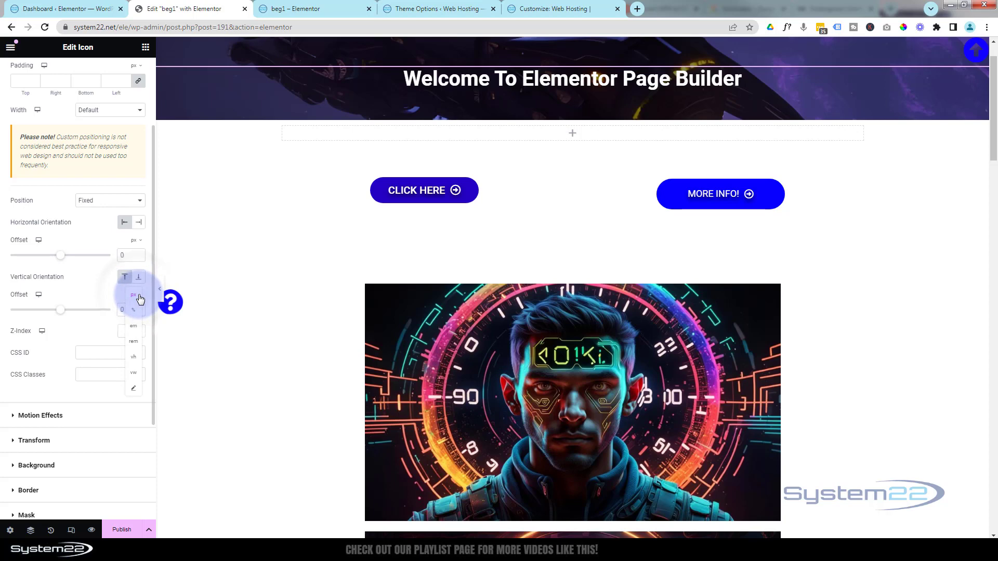
pyautogui.click(138, 297)
pyautogui.click(134, 358)
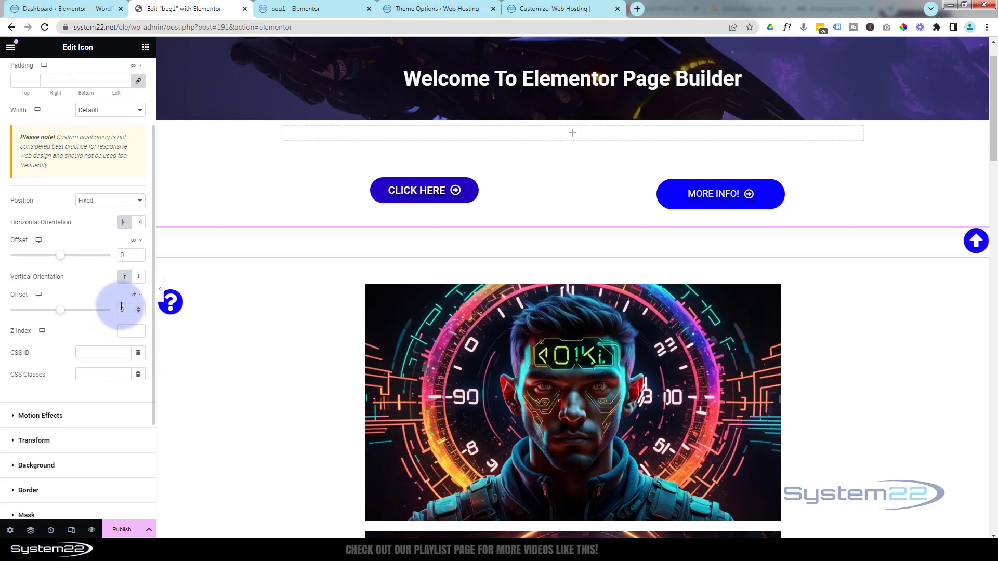
pyautogui.click(123, 254)
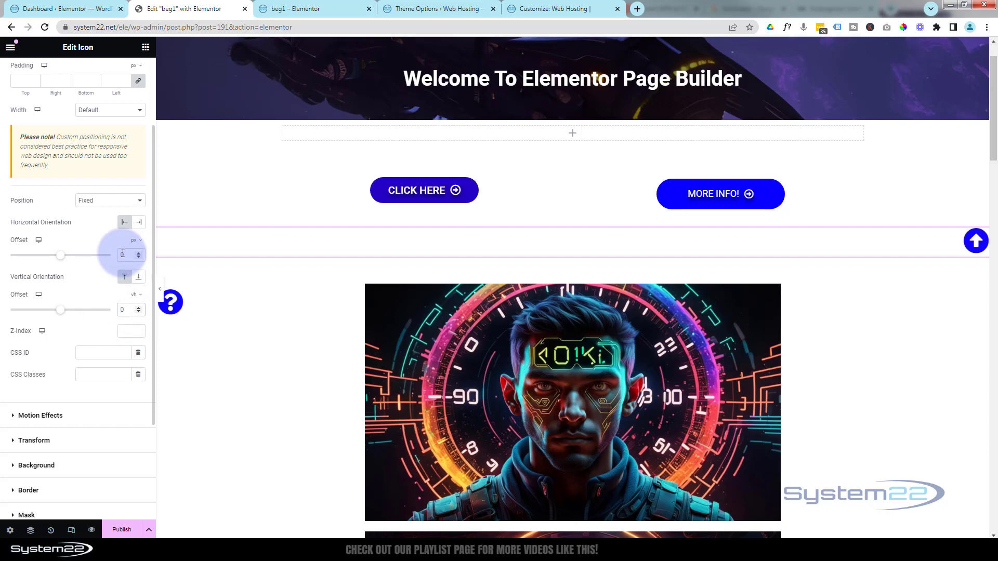
pyautogui.write('9')
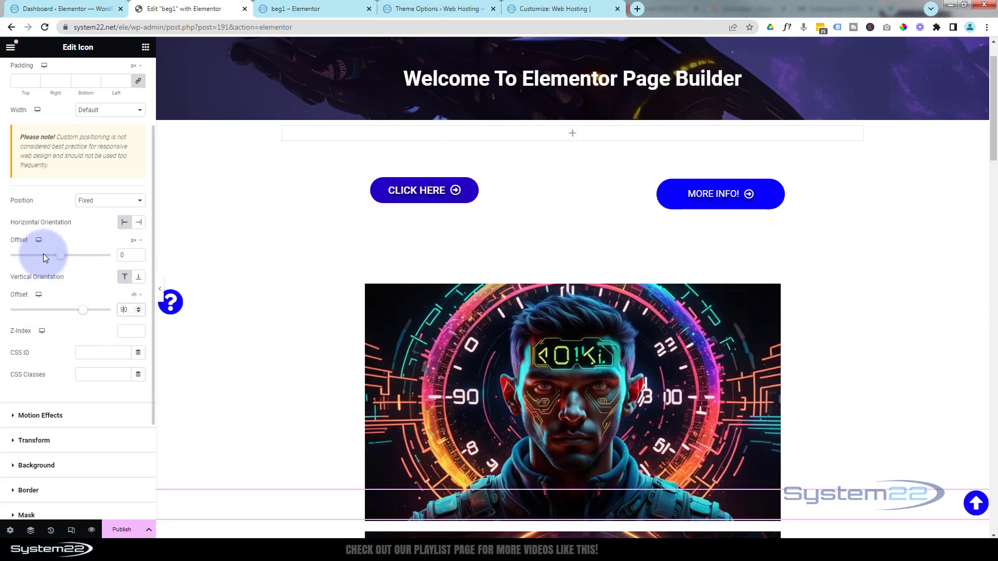
# Step: Set the arrow's horizontal offset to -9 px and scroll to confirm it stays fixed
pyautogui.click(139, 255)
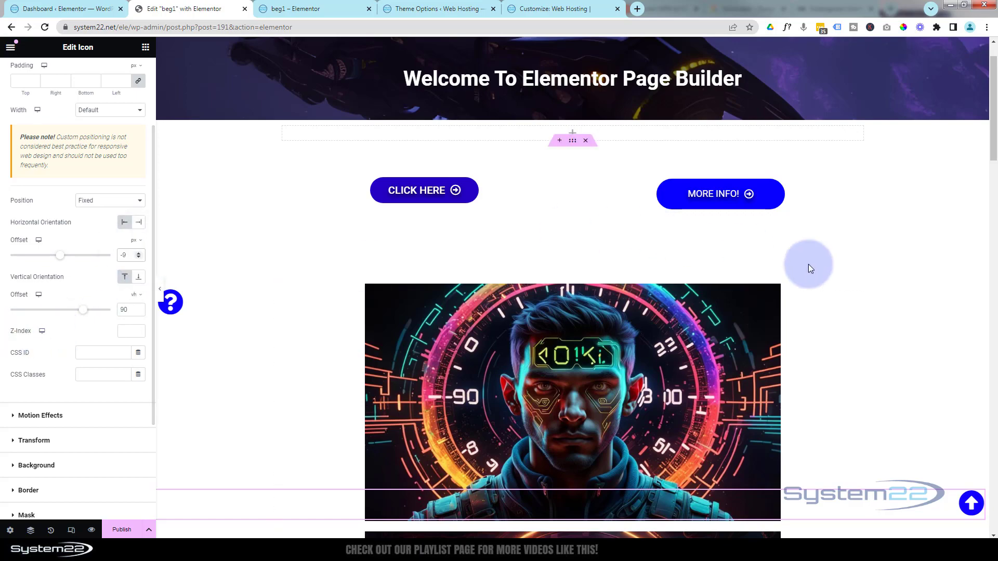
pyautogui.scroll(-15, 852, 301)
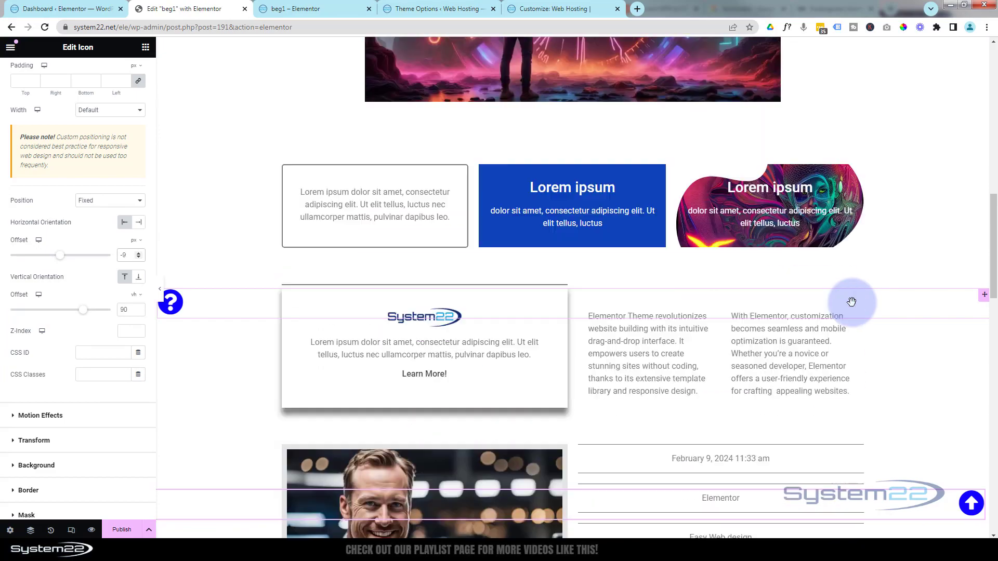
pyautogui.scroll(-13, 852, 302)
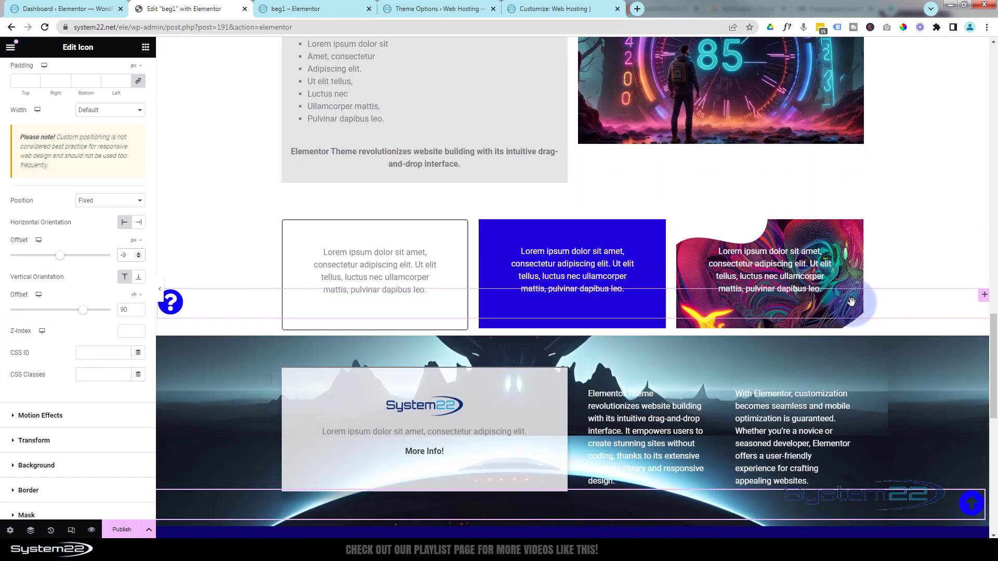
pyautogui.scroll(8, 852, 301)
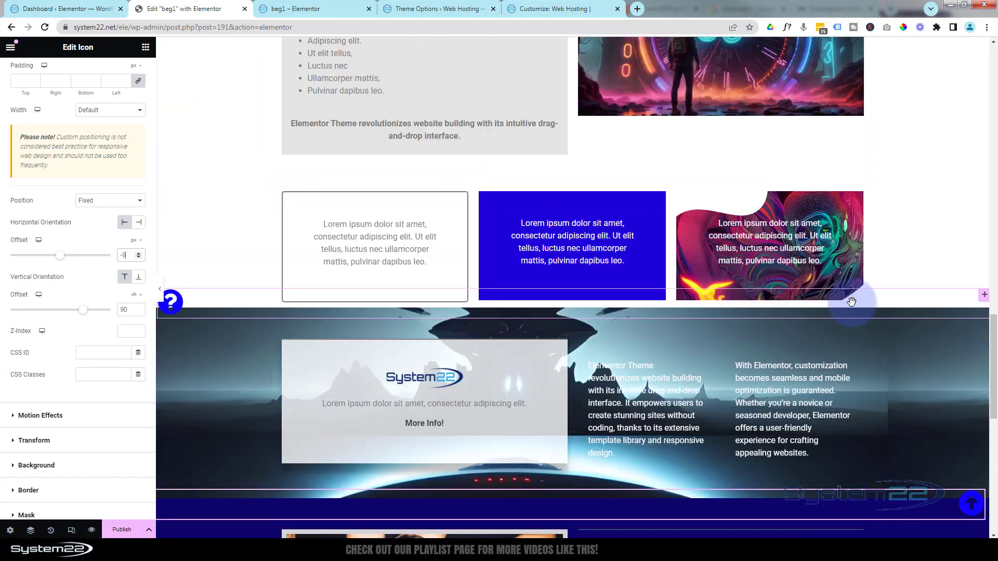
pyautogui.scroll(15, 852, 302)
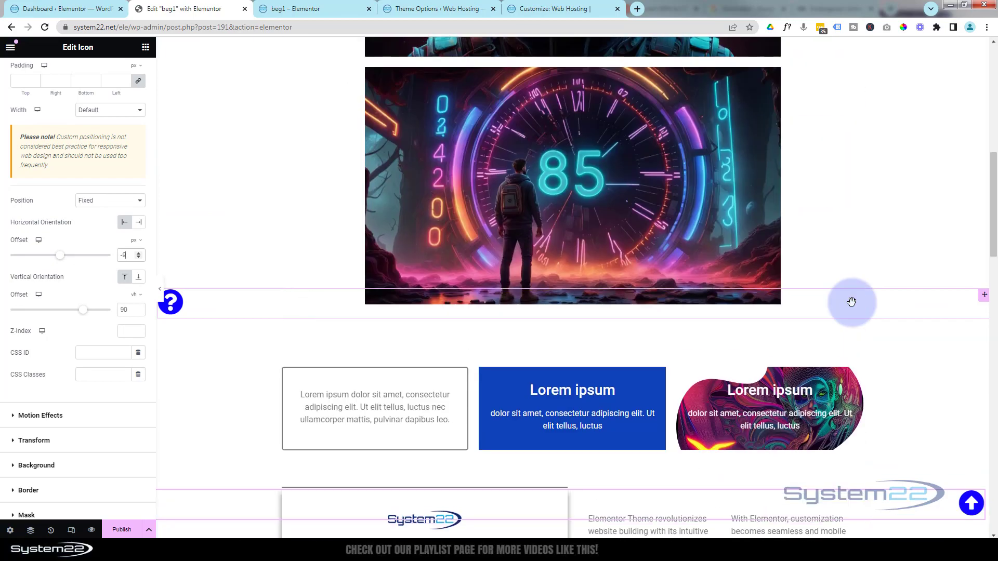
pyautogui.scroll(6, 851, 301)
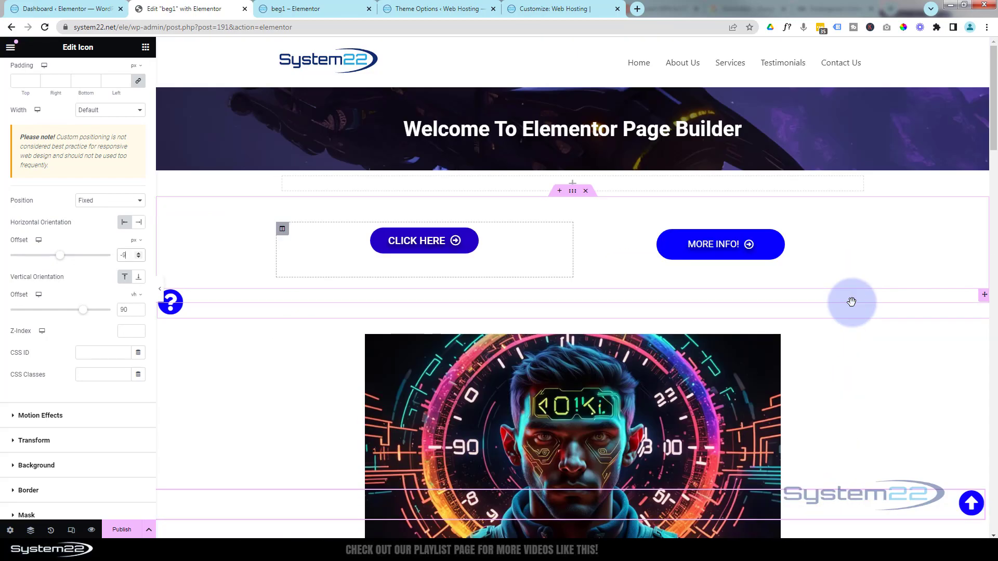
pyautogui.scroll(-12, 851, 301)
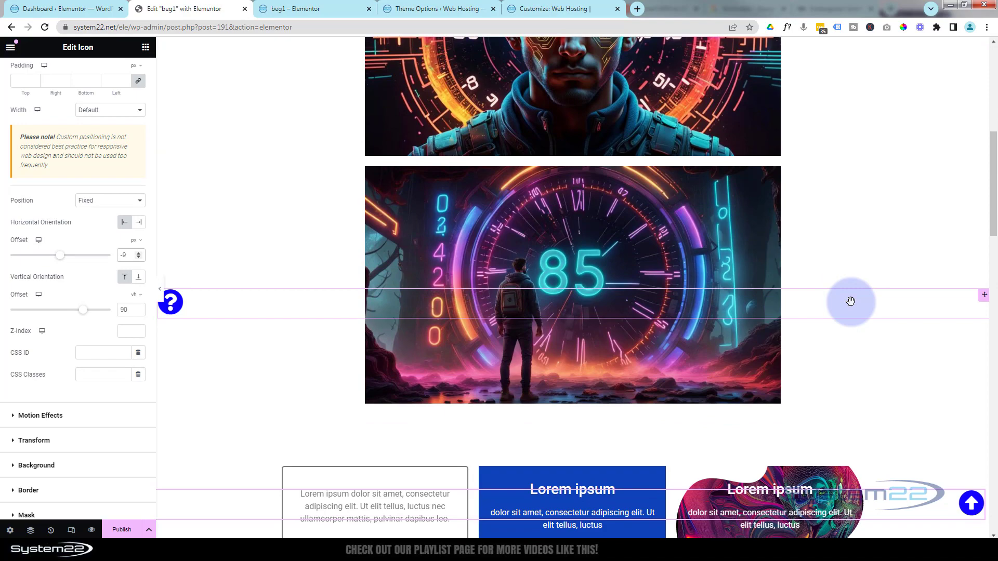
pyautogui.scroll(-14, 850, 302)
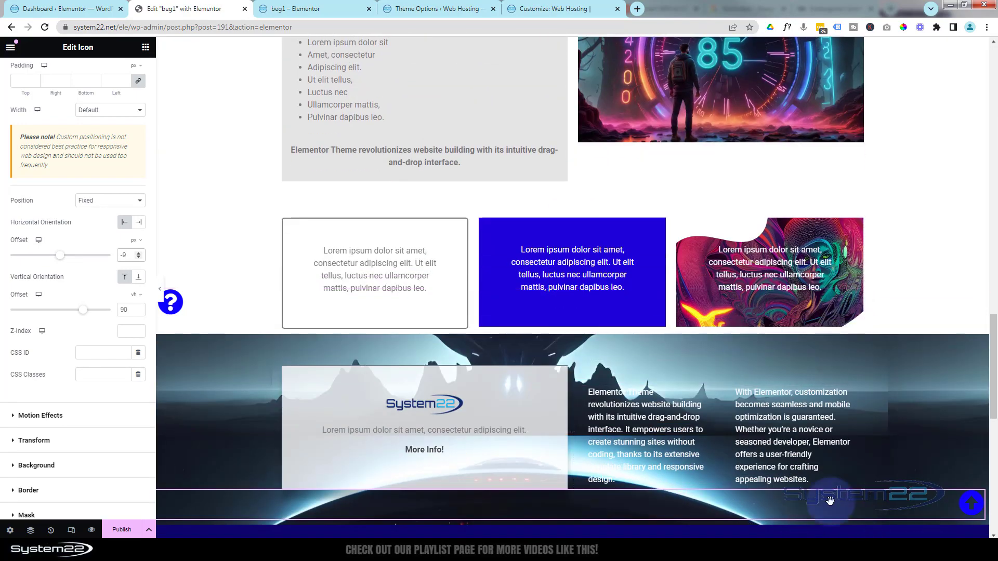
pyautogui.click(128, 332)
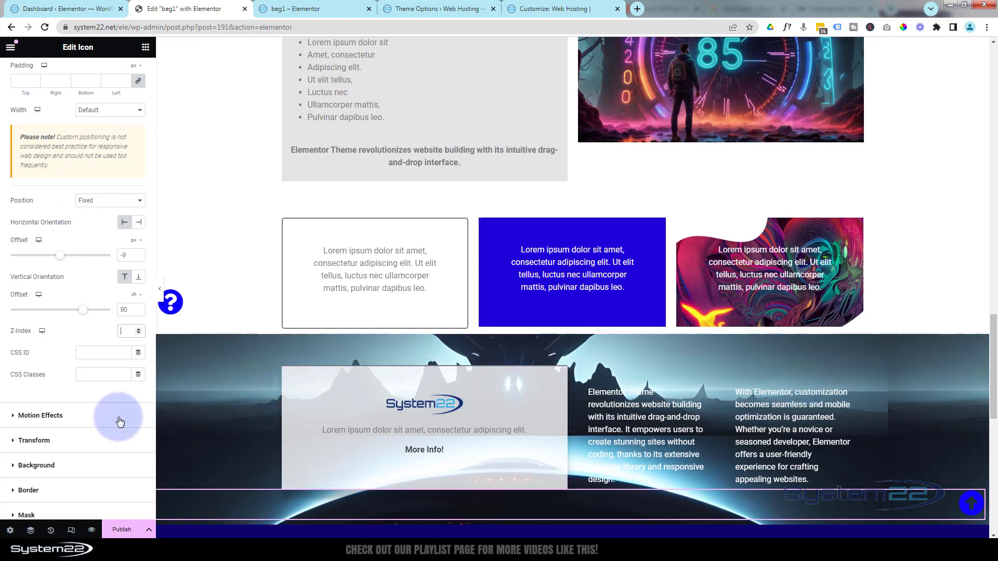
# Step: Save the page as a draft and open its preview in a new tab
pyautogui.click(148, 530)
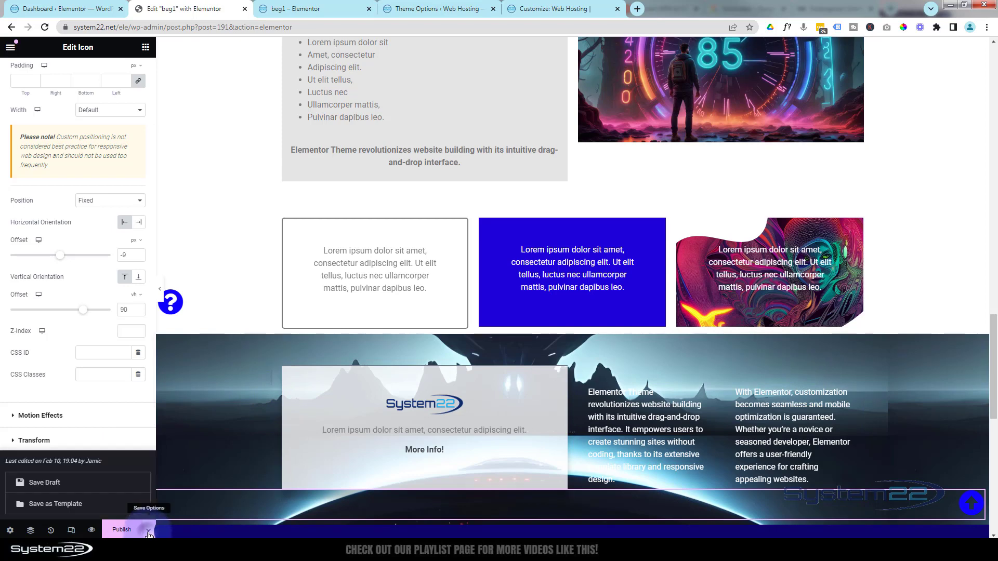
pyautogui.click(55, 492)
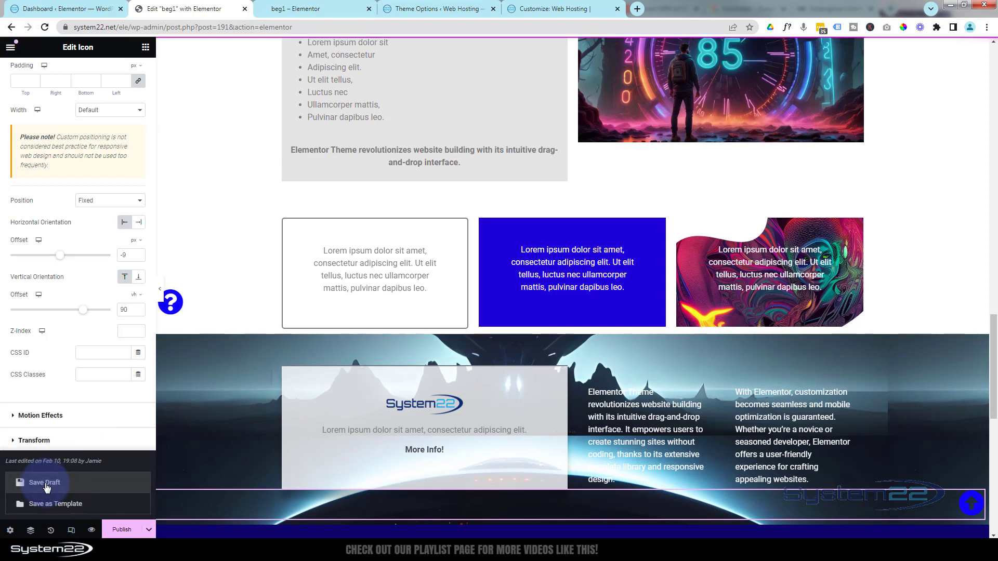
pyautogui.click(92, 530)
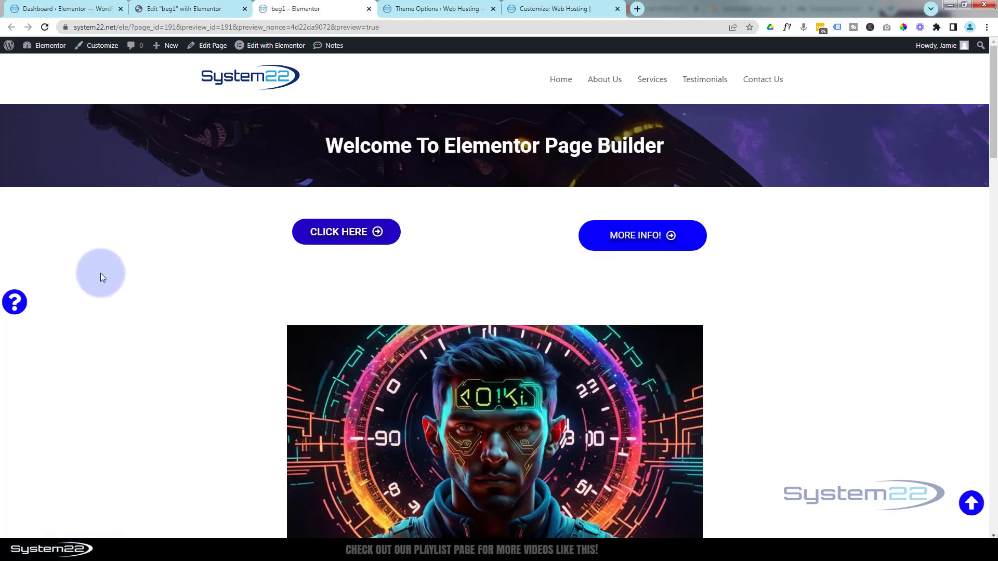
# Step: Repeatedly test the question-mark jump down and the arrow's return to the top
pyautogui.click(16, 307)
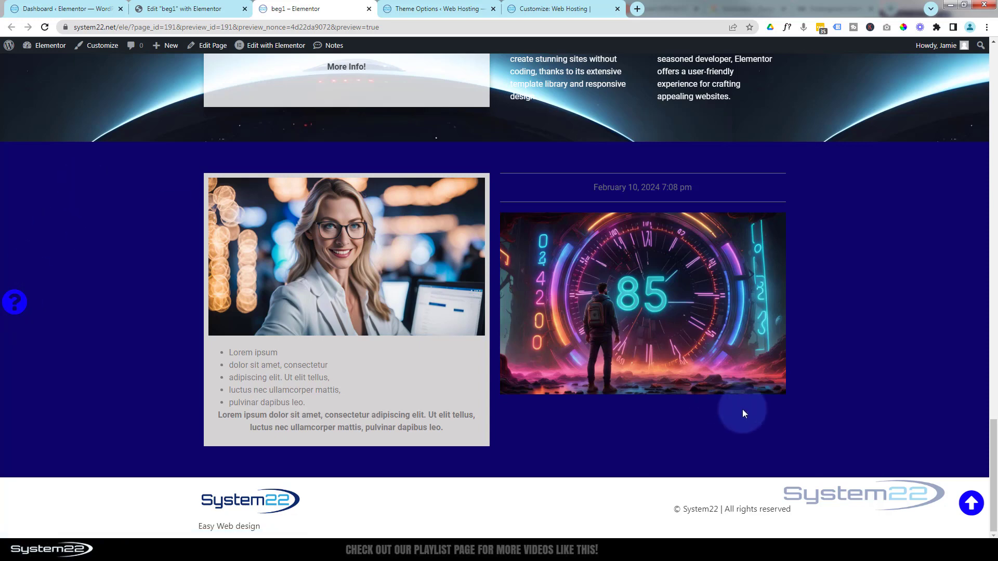
pyautogui.click(971, 507)
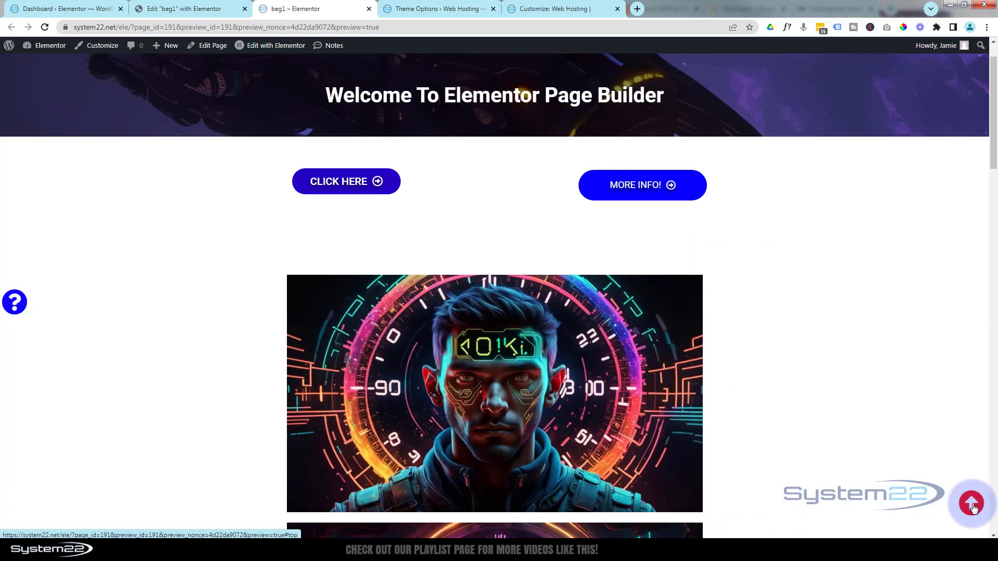
pyautogui.click(16, 303)
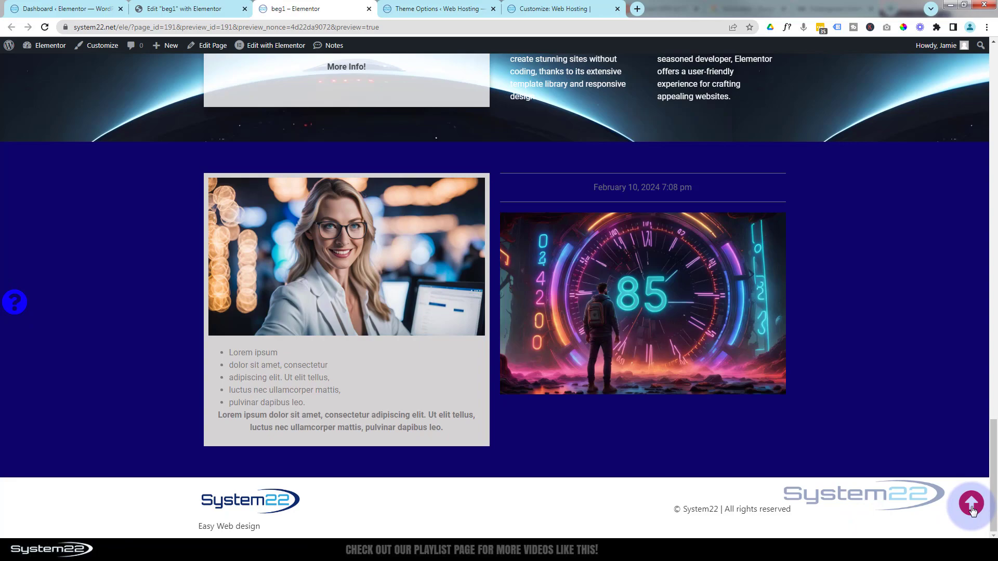
pyautogui.click(973, 511)
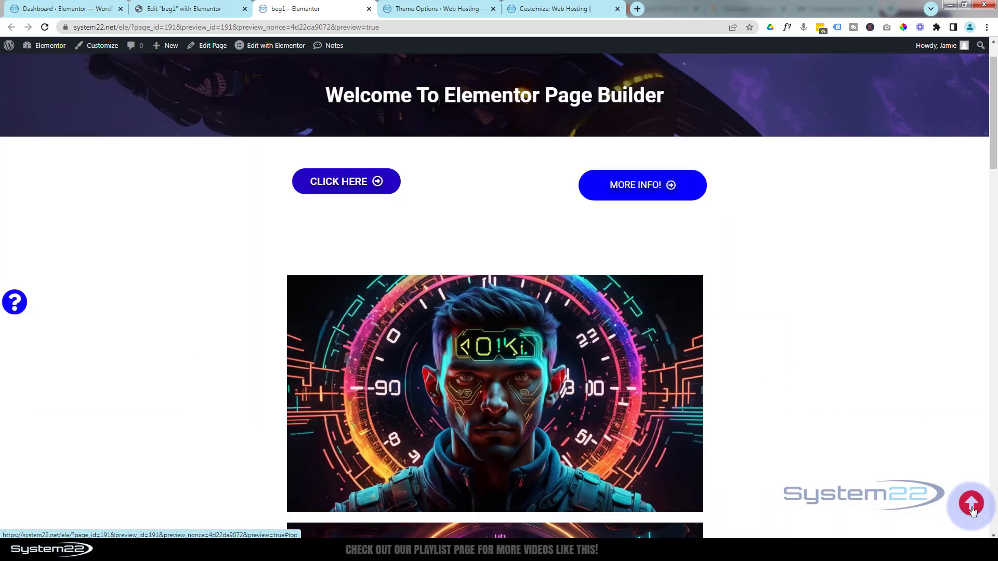
pyautogui.click(20, 302)
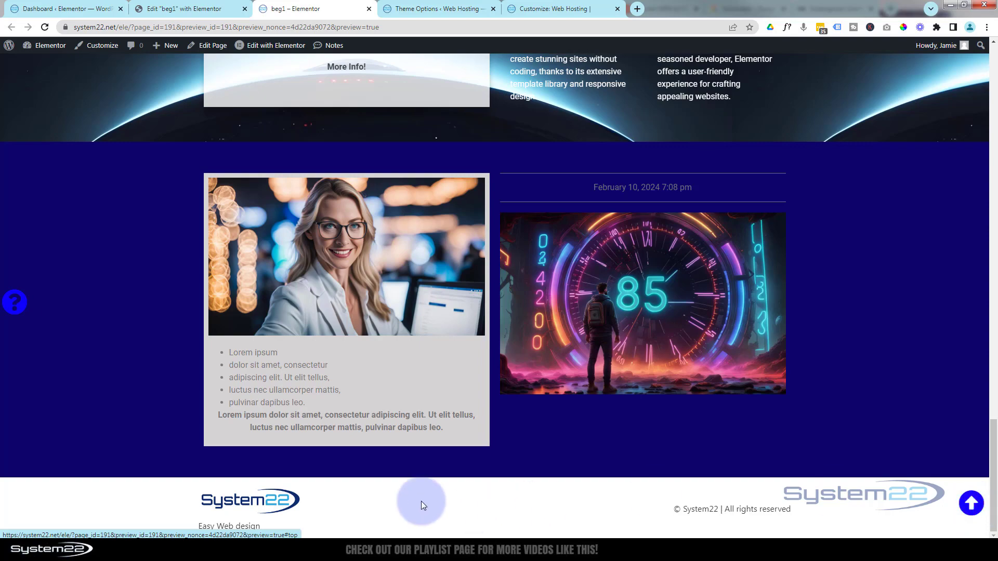
pyautogui.click(973, 505)
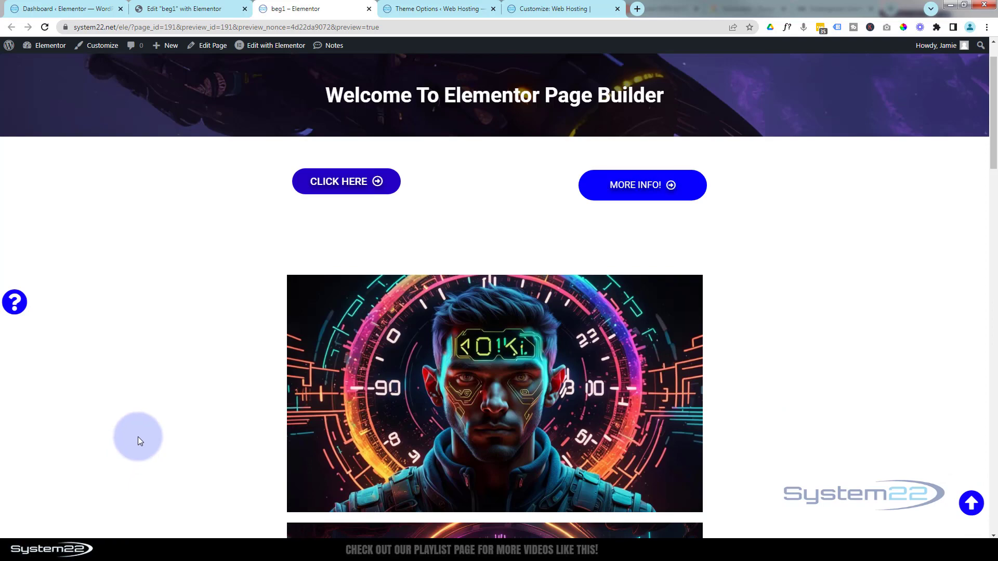
pyautogui.click(14, 302)
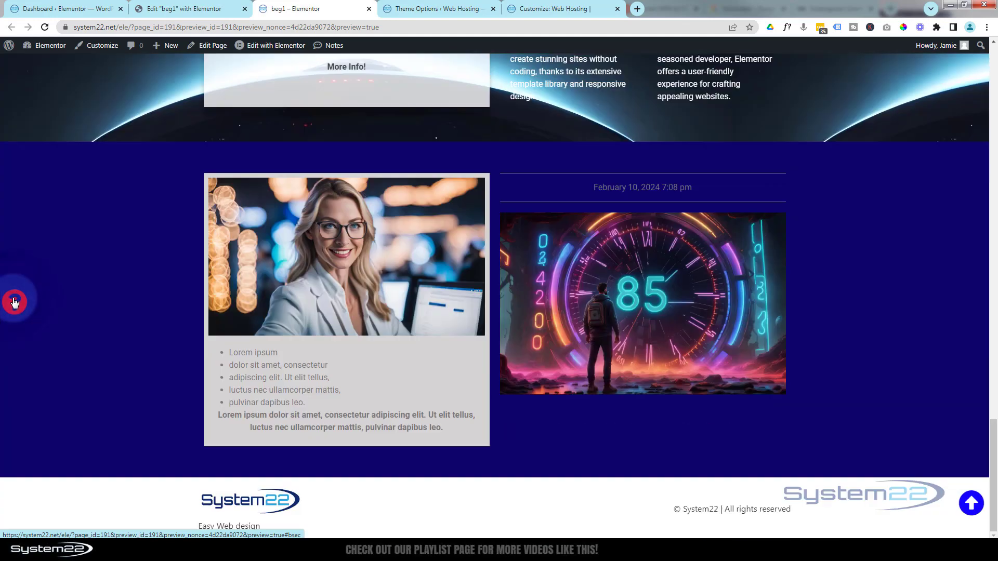
pyautogui.click(972, 506)
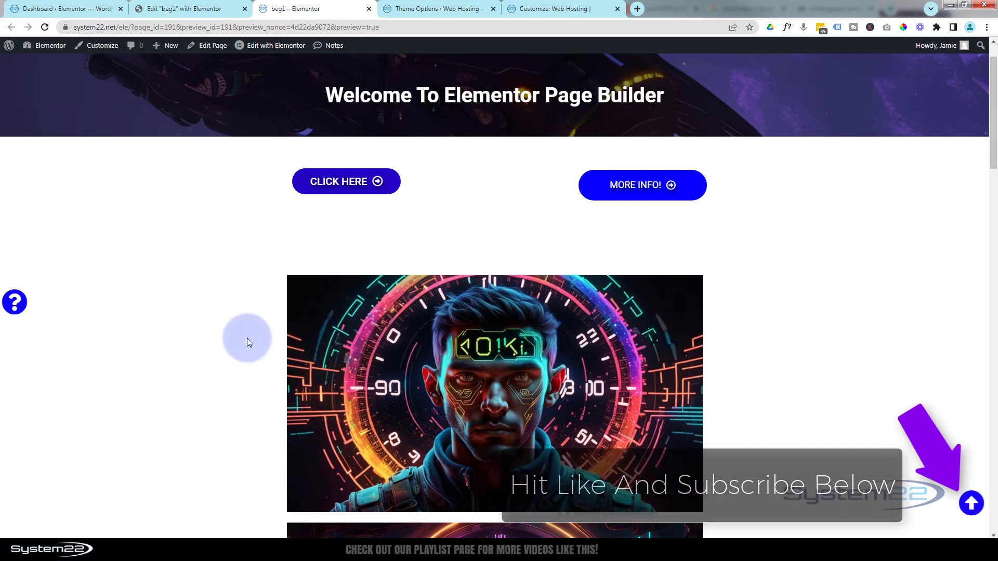
pyautogui.click(18, 303)
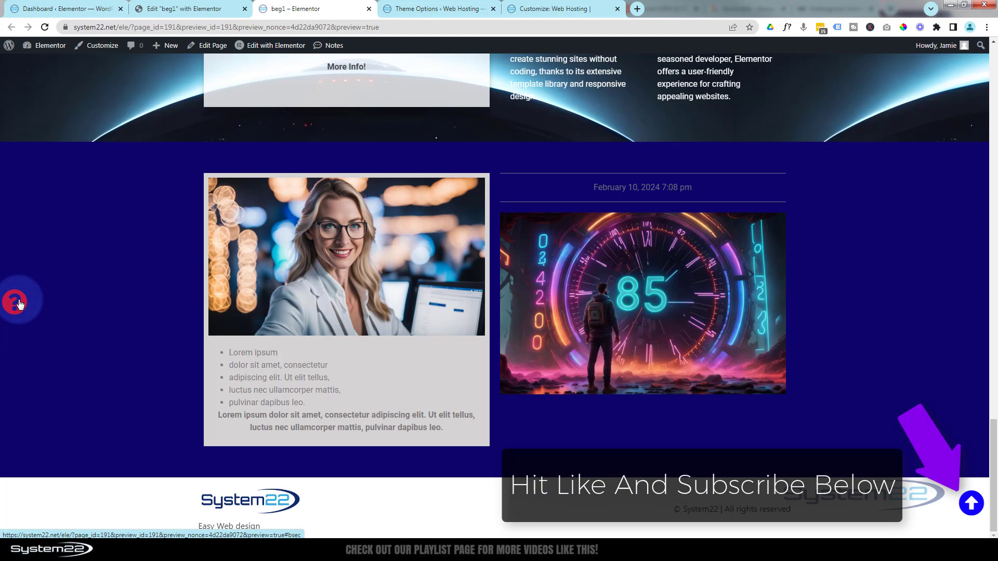